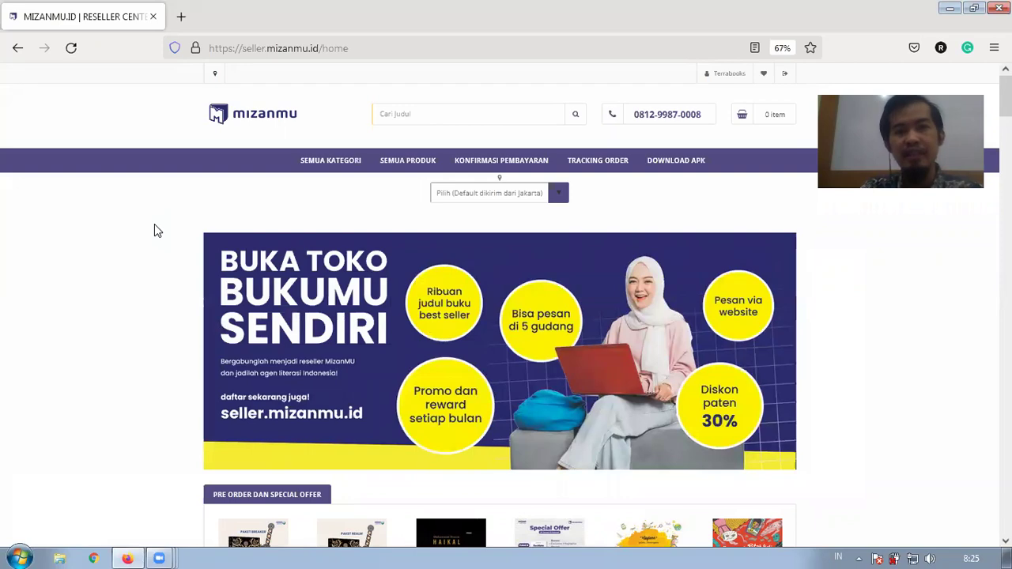
Circle the account name and the shipping warehouse selector on the home page in red, and clear the annotations.
scroll(155, 229, "down", 5)
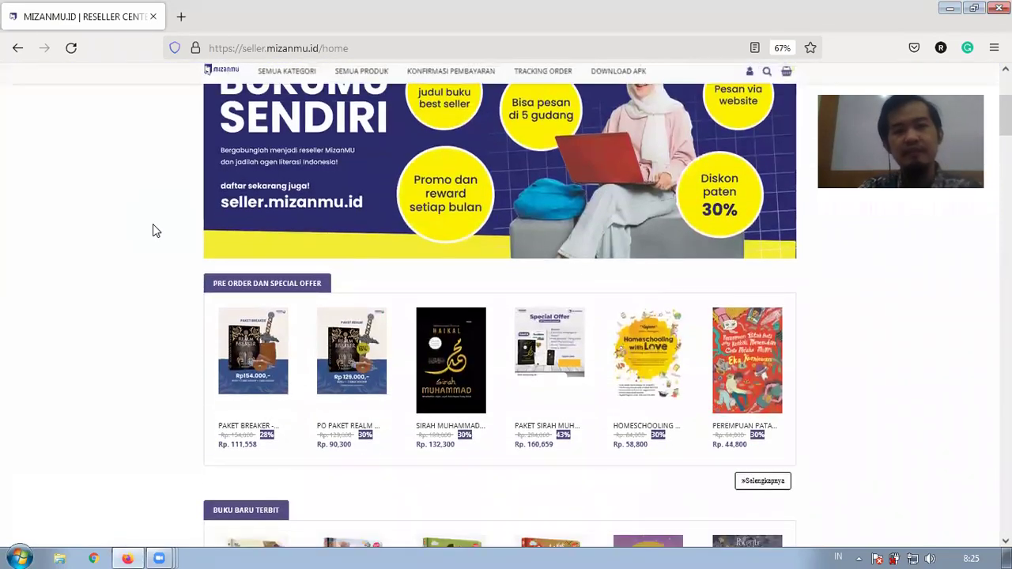
scroll(154, 229, "down", 4)
scroll(153, 229, "up", 8)
scroll(151, 229, "down", 4)
scroll(151, 228, "up", 5)
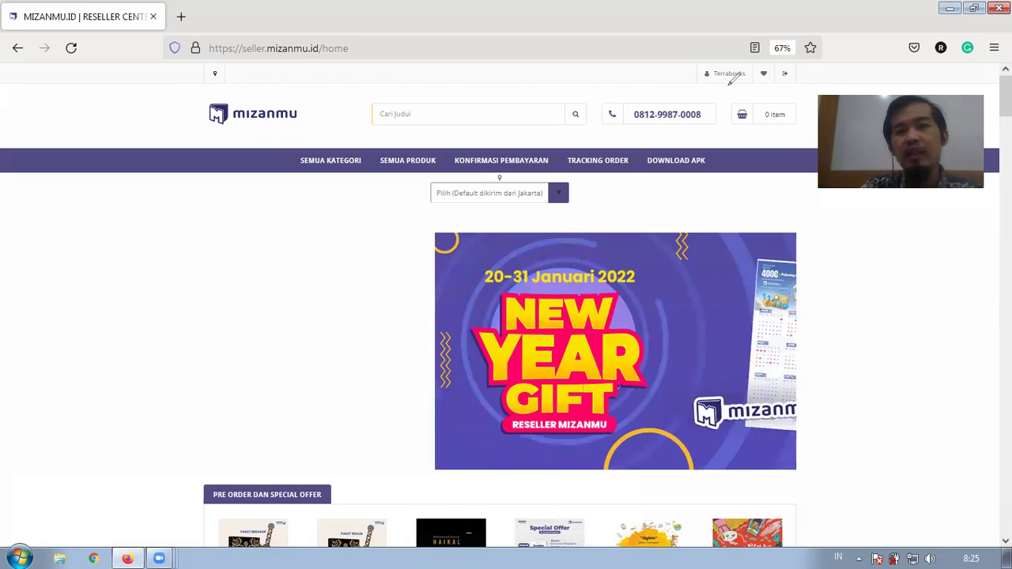
mouse_move(688, 60)
left_mouse_down()
mouse_move(763, 81)
mouse_move(739, 56)
left_mouse_up()
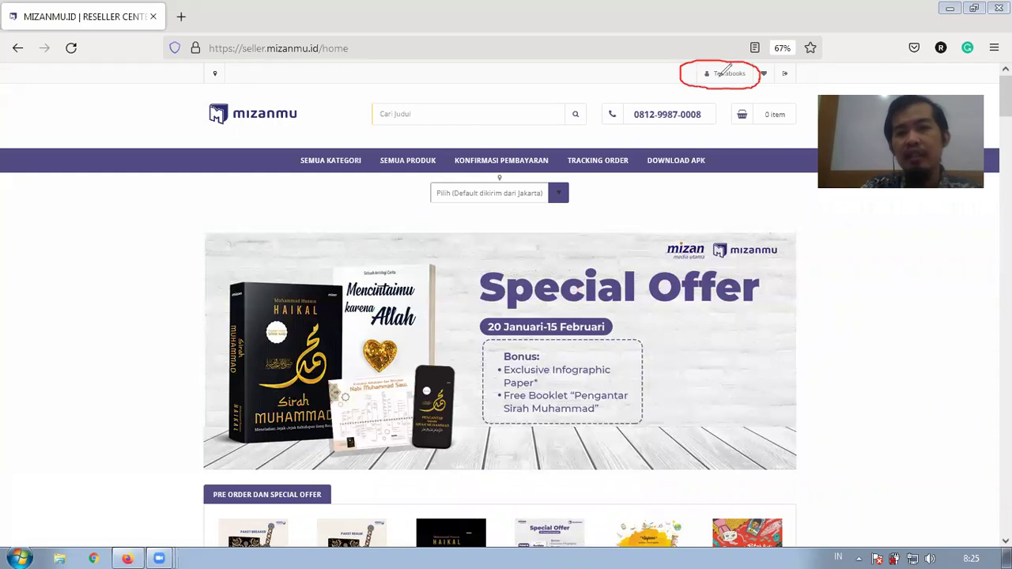
mouse_move(423, 178)
left_mouse_down()
mouse_move(579, 184)
mouse_move(580, 206)
mouse_move(434, 202)
mouse_move(425, 178)
left_mouse_up()
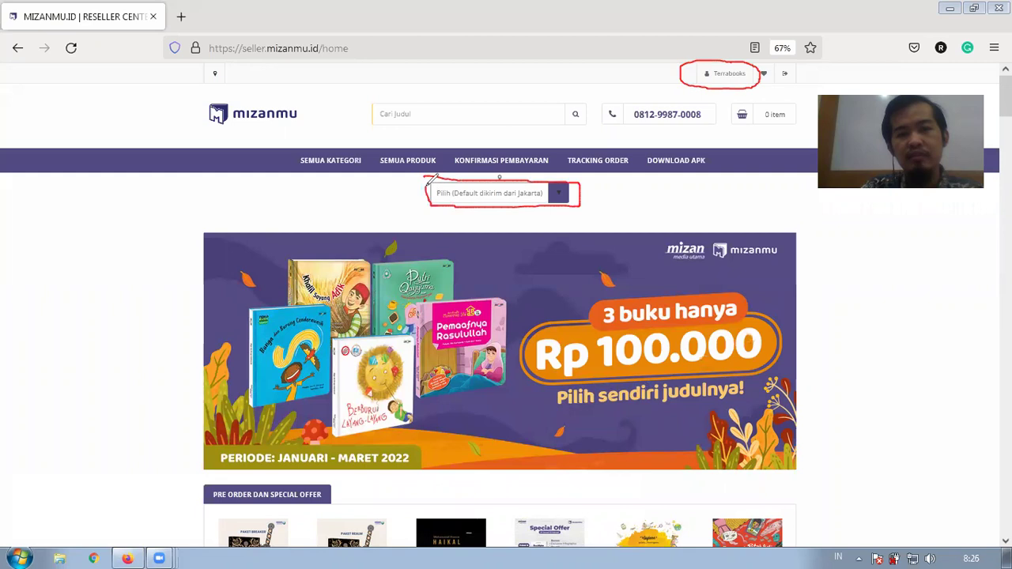
left_click(529, 62)
left_click(78, 245)
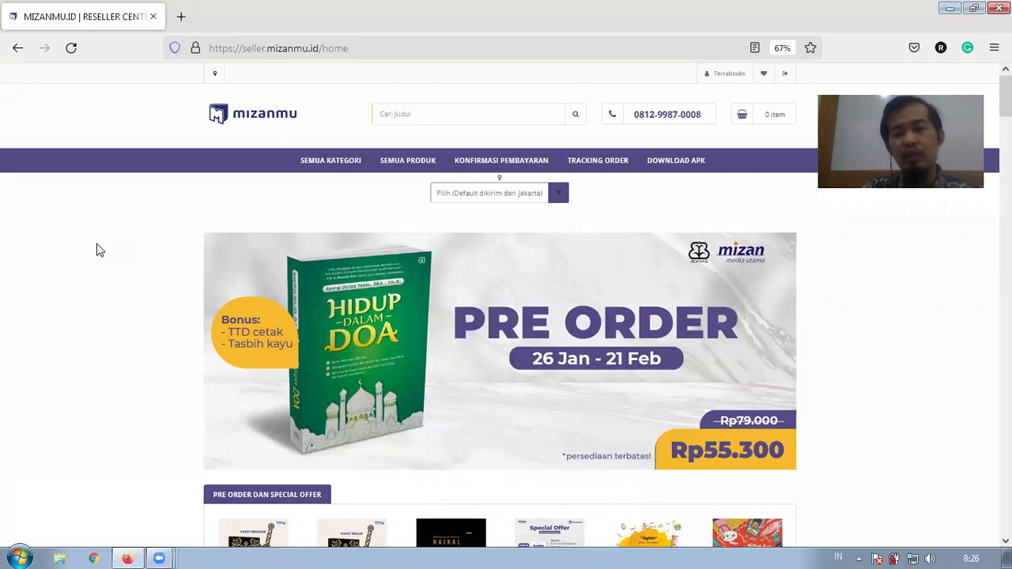
Annotate the Pre Order dan Special Offer section with red ticks and an underline below "Special Offer", and clear the marks.
scroll(100, 250, "down", 5)
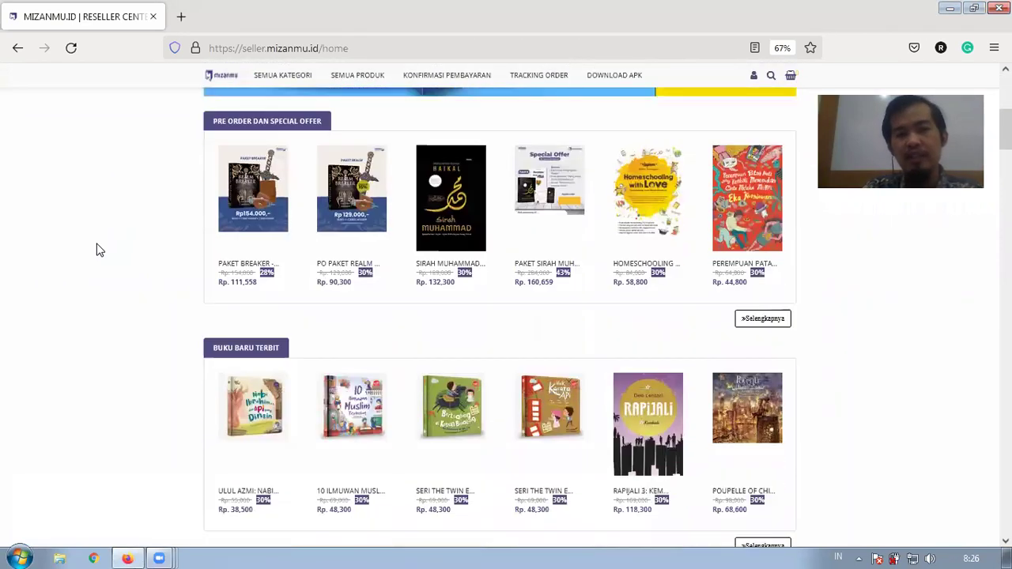
scroll(99, 250, "down", 1)
scroll(99, 250, "up", 1)
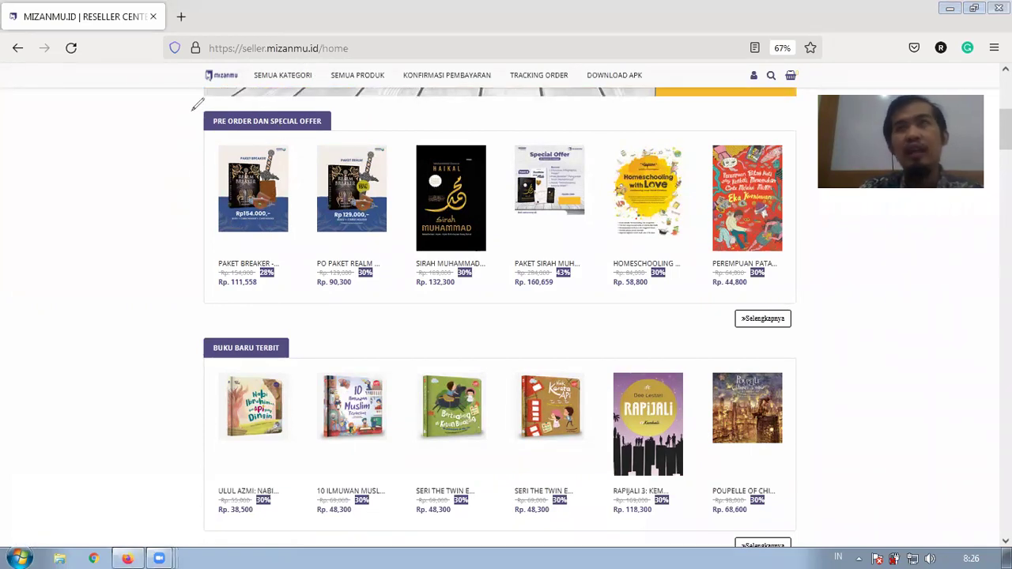
left_click_drag(197, 111, 212, 117)
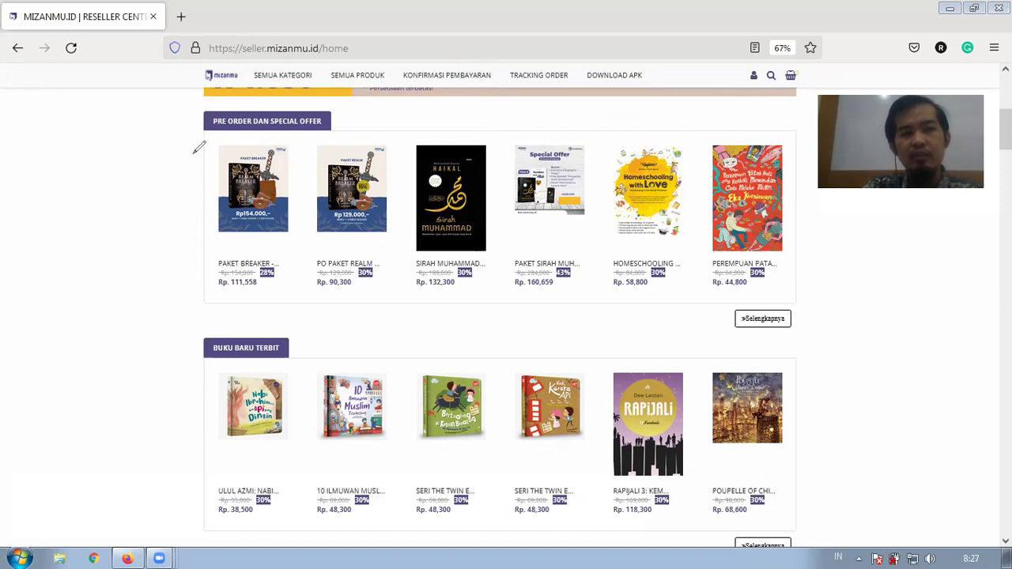
left_click_drag(168, 187, 195, 178)
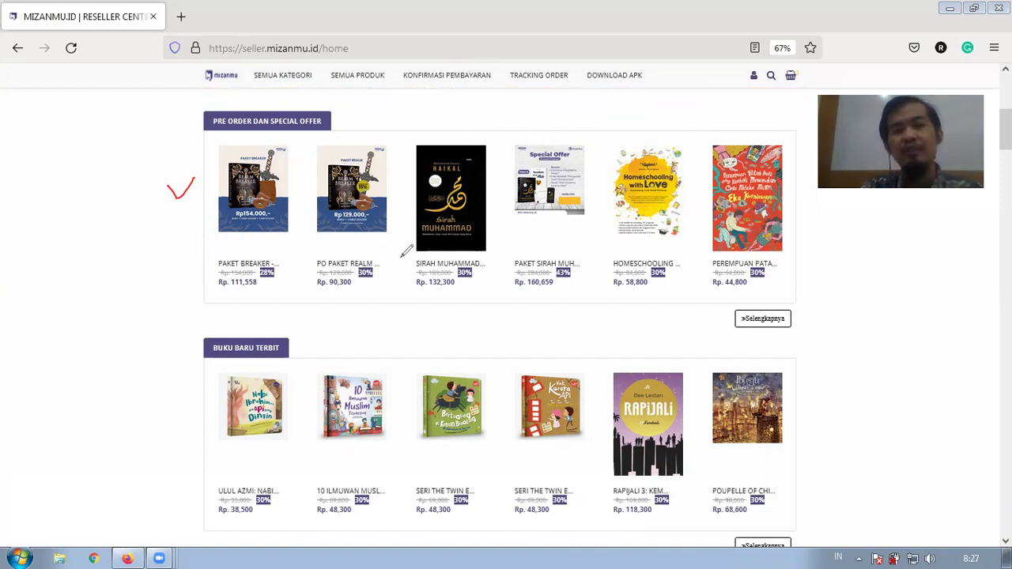
left_click_drag(267, 135, 318, 135)
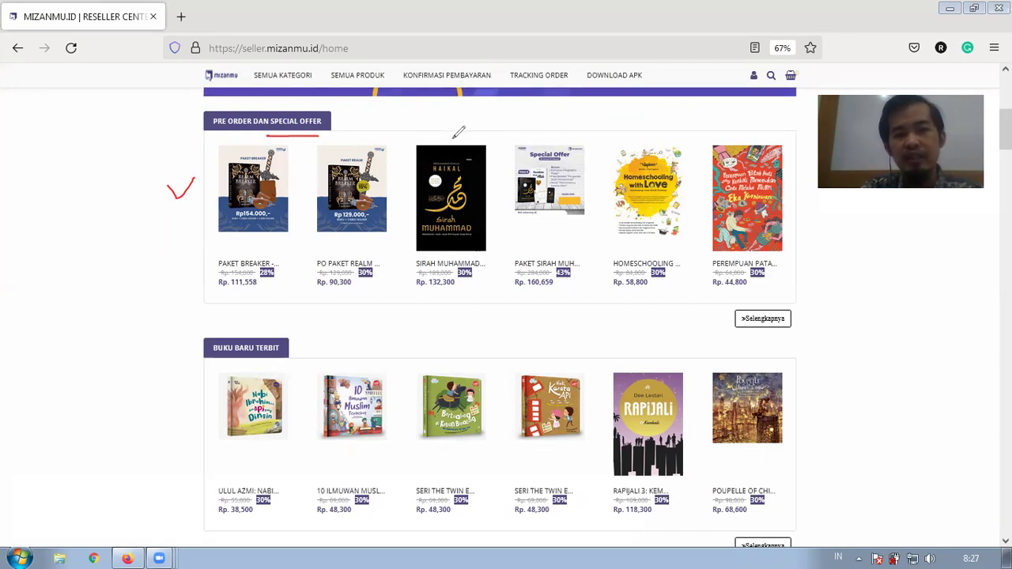
left_click_drag(447, 130, 460, 120)
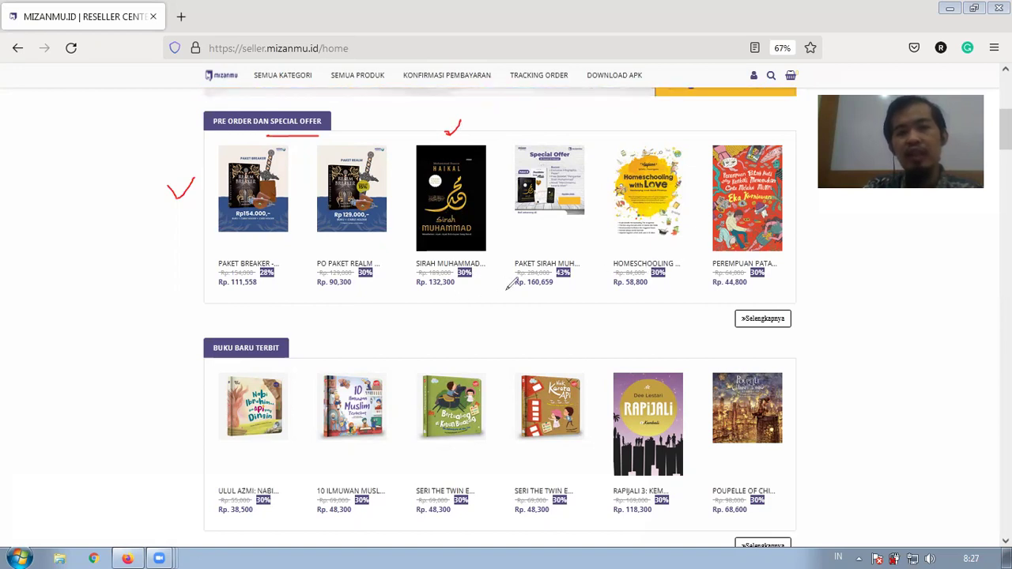
left_click(265, 63)
left_click(159, 209)
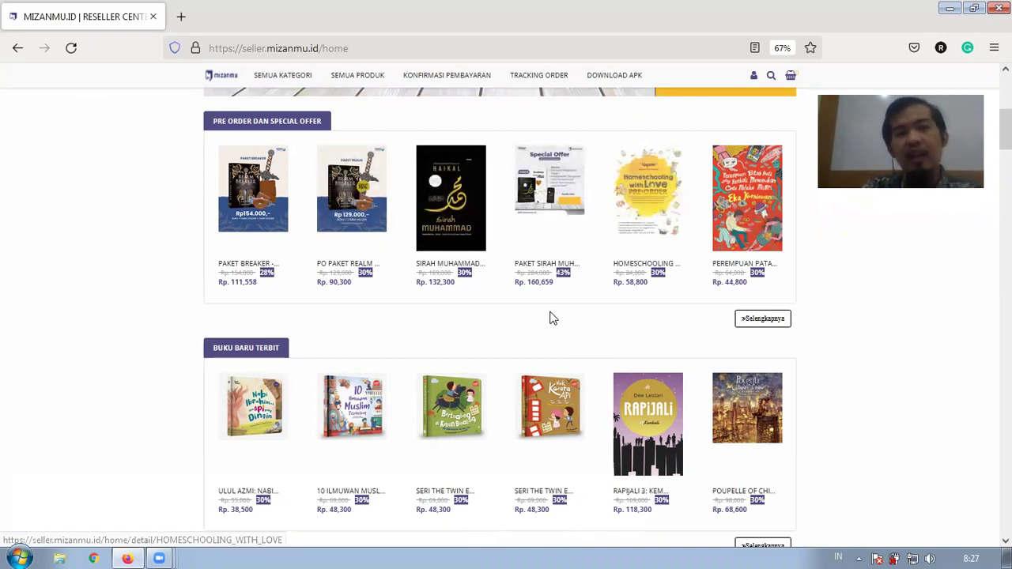
Box the first four Buku Baru Terbit books, link them by arrow to a box around the Homeschooling book, and clear the marks.
key("ctrl+2")
mouse_move(224, 366)
left_mouse_down()
mouse_move(601, 367)
mouse_move(380, 465)
mouse_move(211, 409)
mouse_move(209, 367)
left_mouse_up()
mouse_move(582, 363)
left_mouse_down()
mouse_move(612, 304)
mouse_move(623, 314)
left_mouse_up()
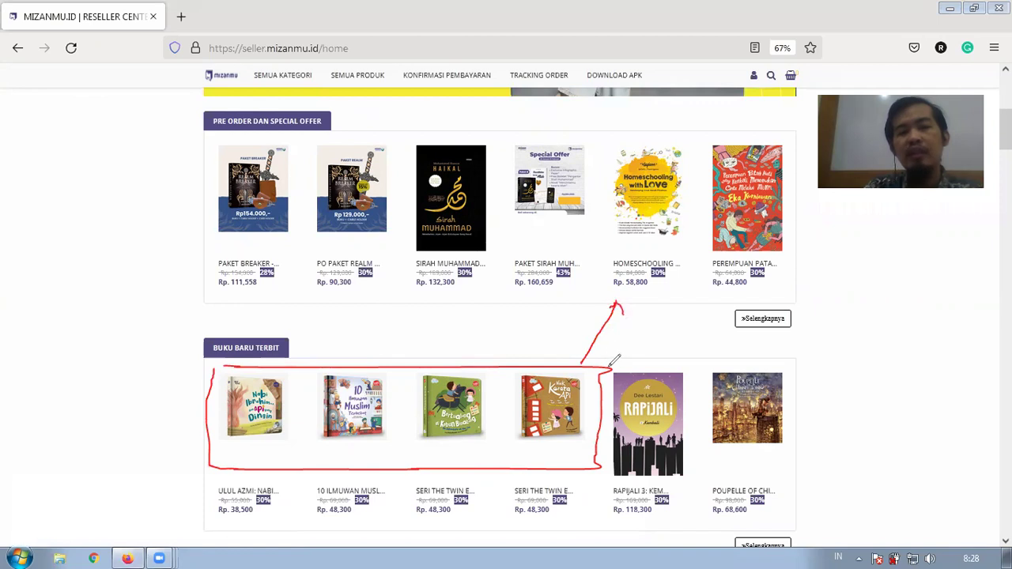
mouse_move(602, 140)
left_mouse_down()
mouse_move(605, 233)
mouse_move(691, 291)
left_mouse_up()
left_click_drag(697, 184, 606, 124)
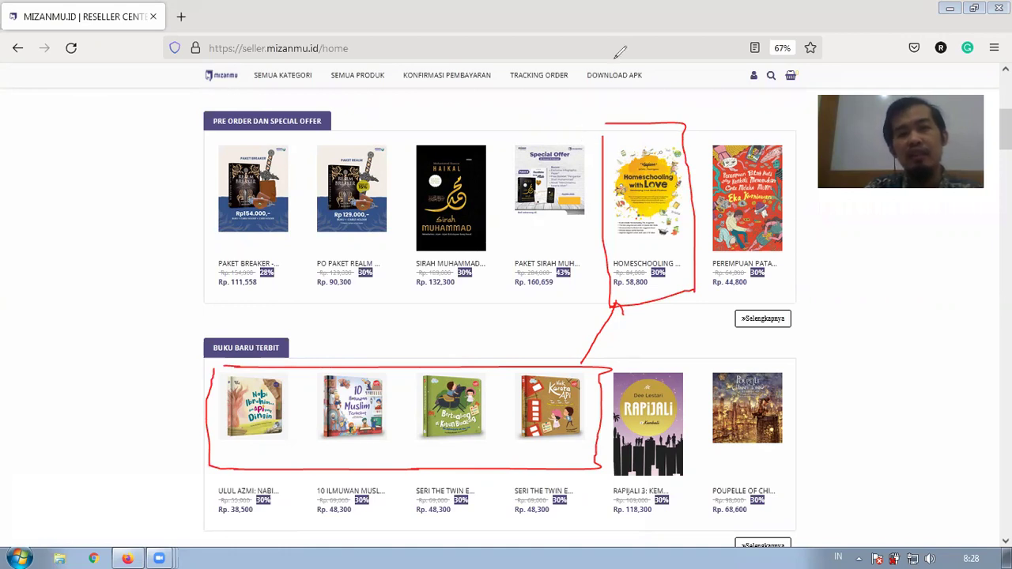
key("Escape")
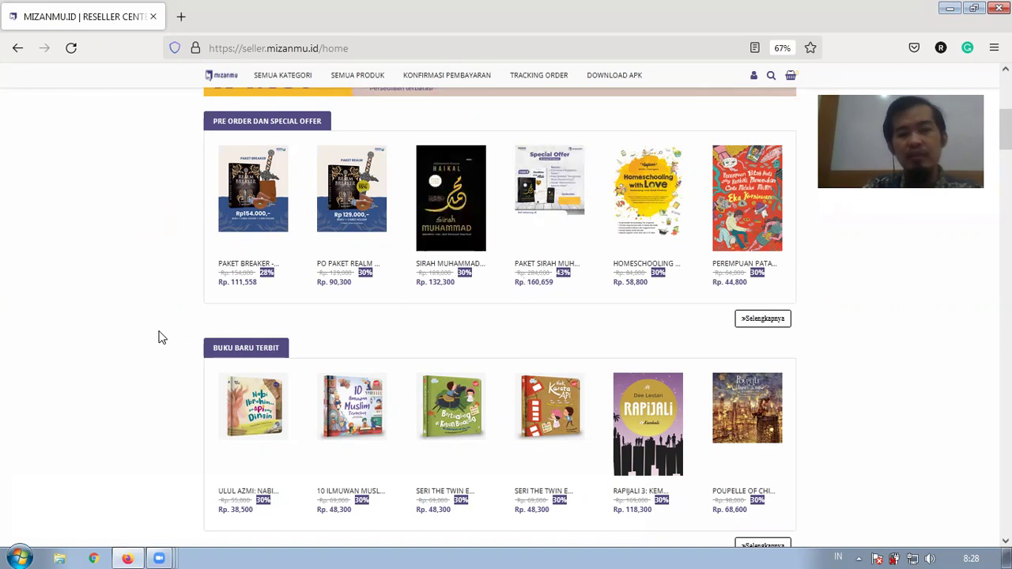
Open the product page of the book 10 Ilmuwan Muslim Terhebat from the Buku Baru Terbit section.
scroll(163, 334, "down", 1)
scroll(150, 334, "down", 2)
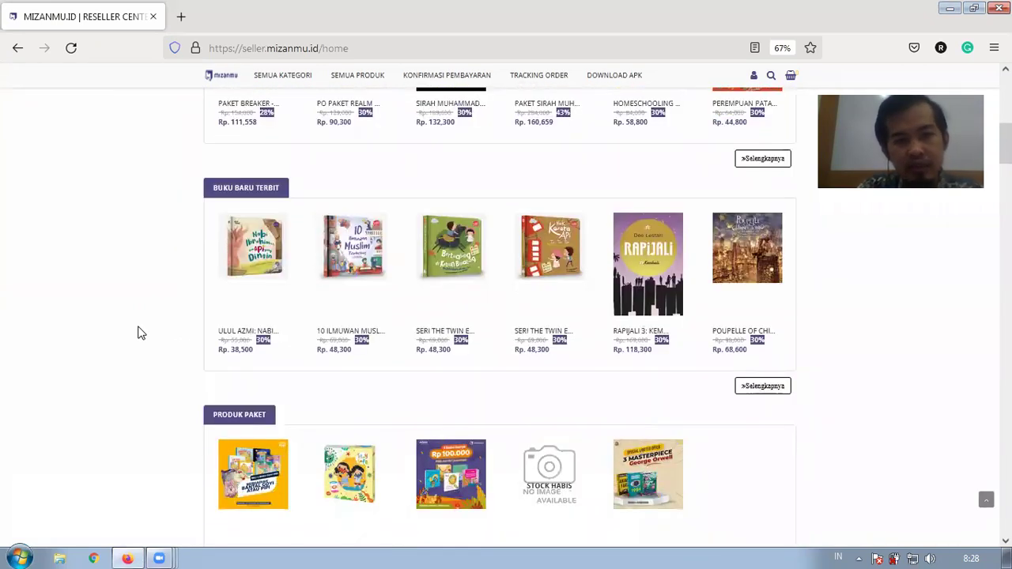
scroll(137, 332, "down", 1)
left_click(382, 212)
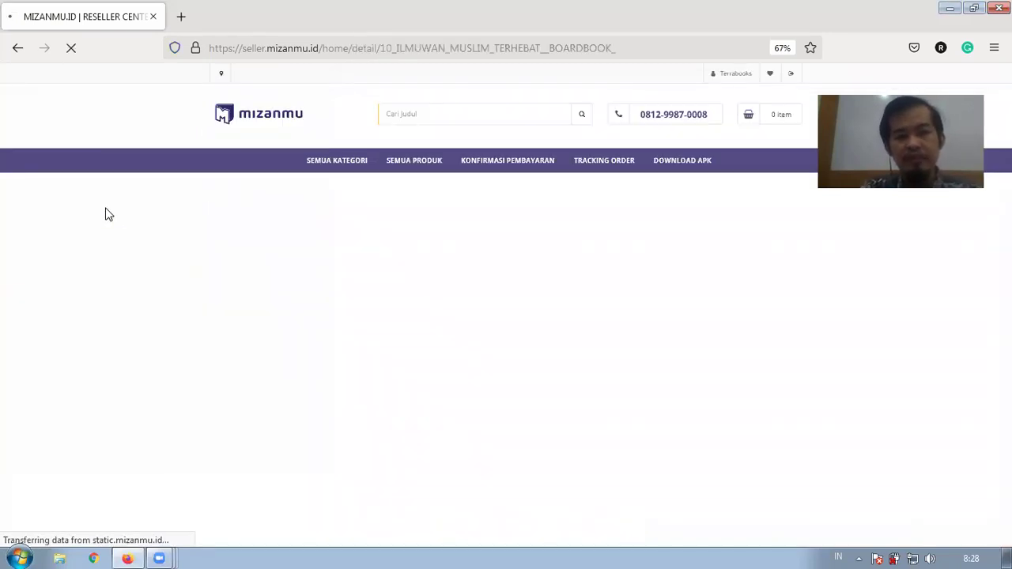
scroll(109, 215, "down", 1)
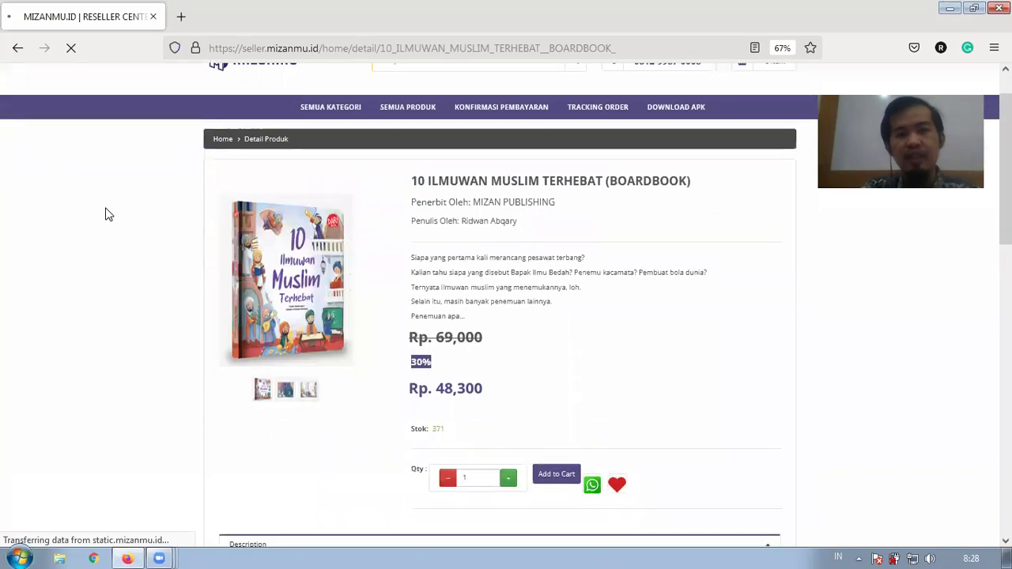
scroll(109, 214, "up", 1)
scroll(566, 286, "down", 1)
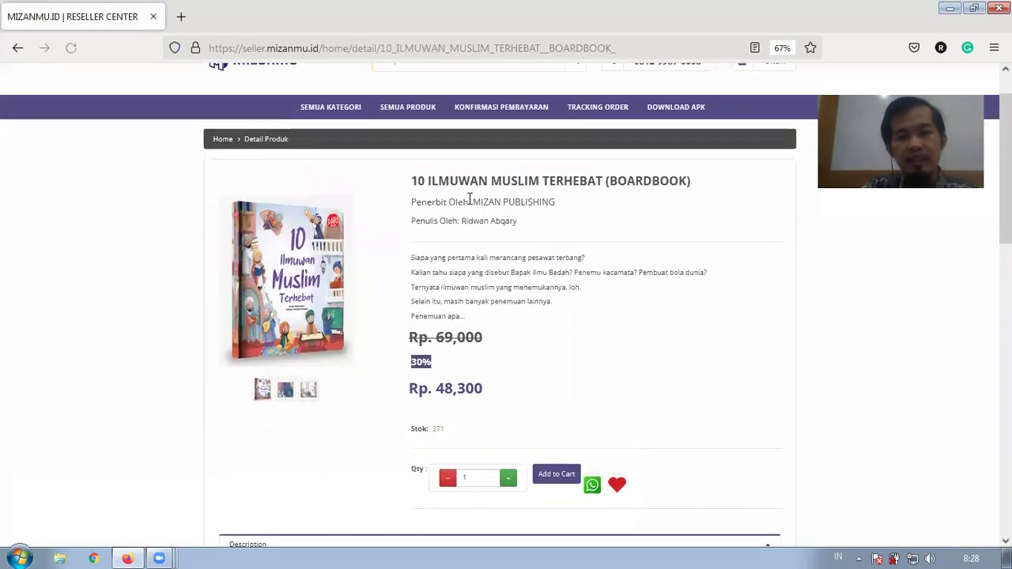
Highlight the book's publisher, author and list price in turn on the product page to review them.
left_click_drag(472, 202, 555, 204)
left_click_drag(461, 222, 550, 226)
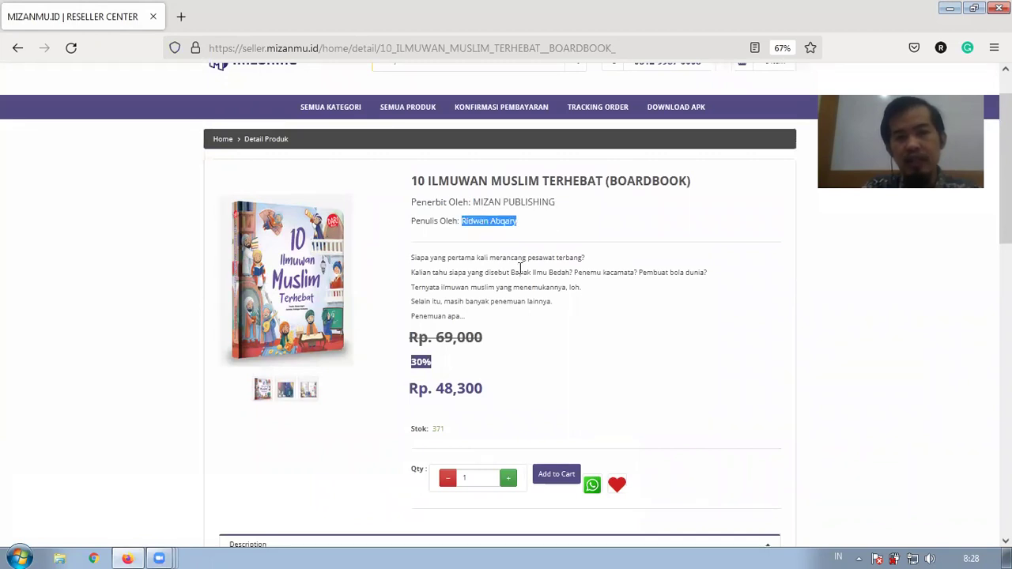
scroll(538, 257, "down", 1)
left_click(557, 233)
left_click_drag(413, 204, 492, 244)
left_click(505, 225)
Review the book's list price, discounted price and available stock on the product page.
scroll(506, 224, "down", 1)
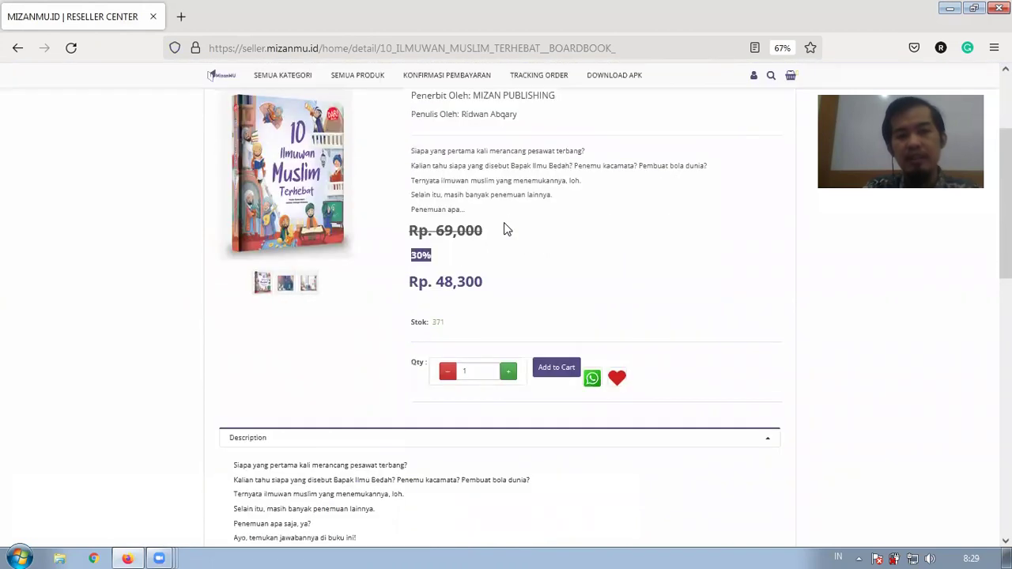
left_click_drag(410, 231, 491, 232)
left_click(498, 250)
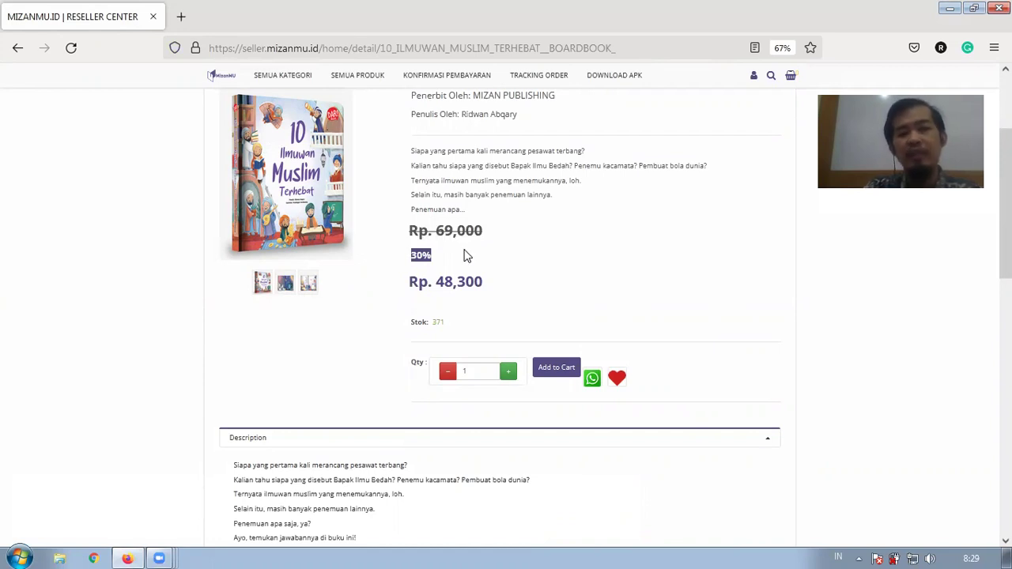
left_click_drag(410, 283, 510, 287)
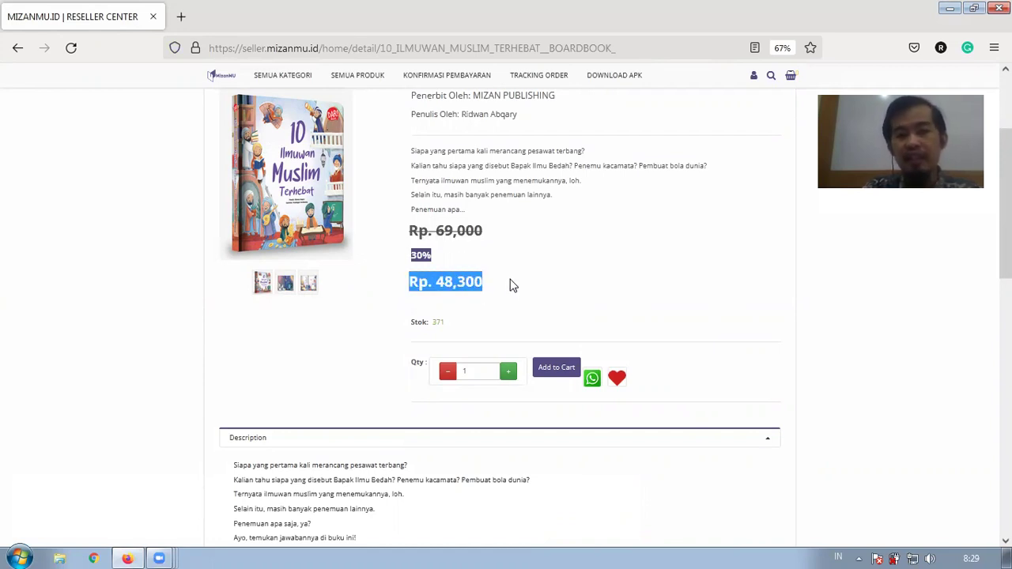
left_click(511, 285)
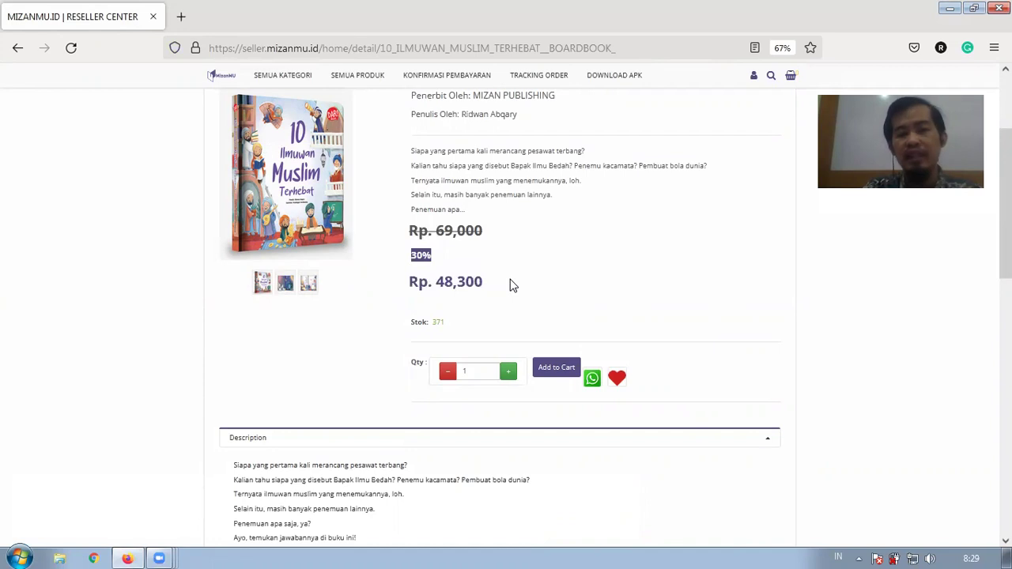
scroll(511, 286, "down", 3)
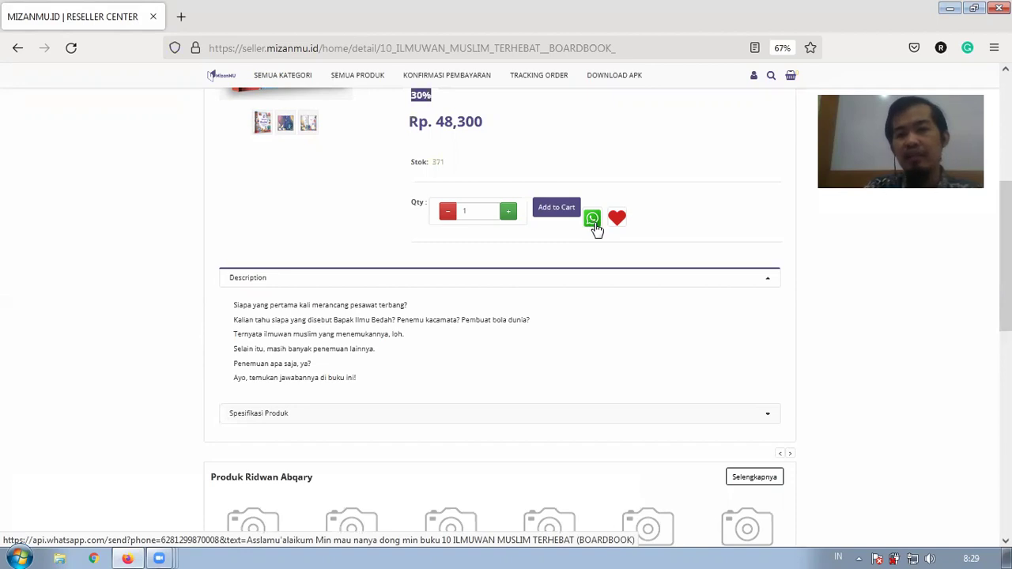
left_click_drag(426, 163, 471, 172)
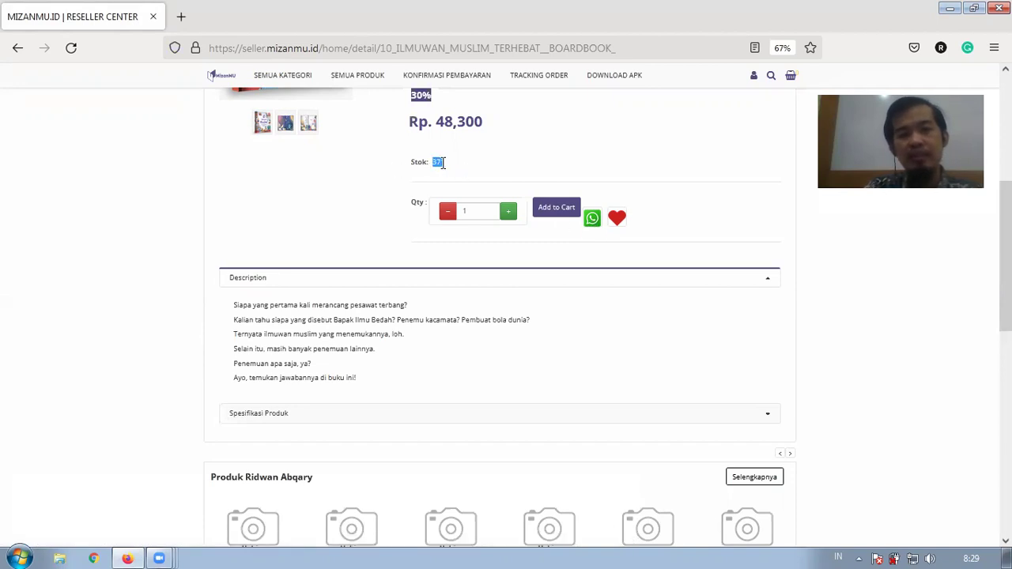
left_click(546, 166)
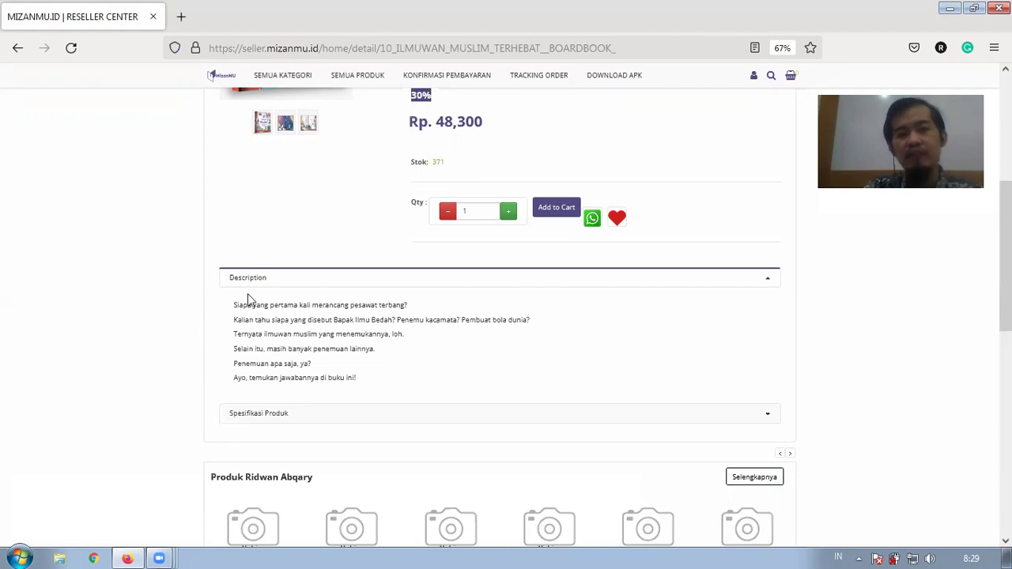
Expand the Spesifikasi Produk section below the description and highlight the book's weight.
scroll(221, 273, "down", 1)
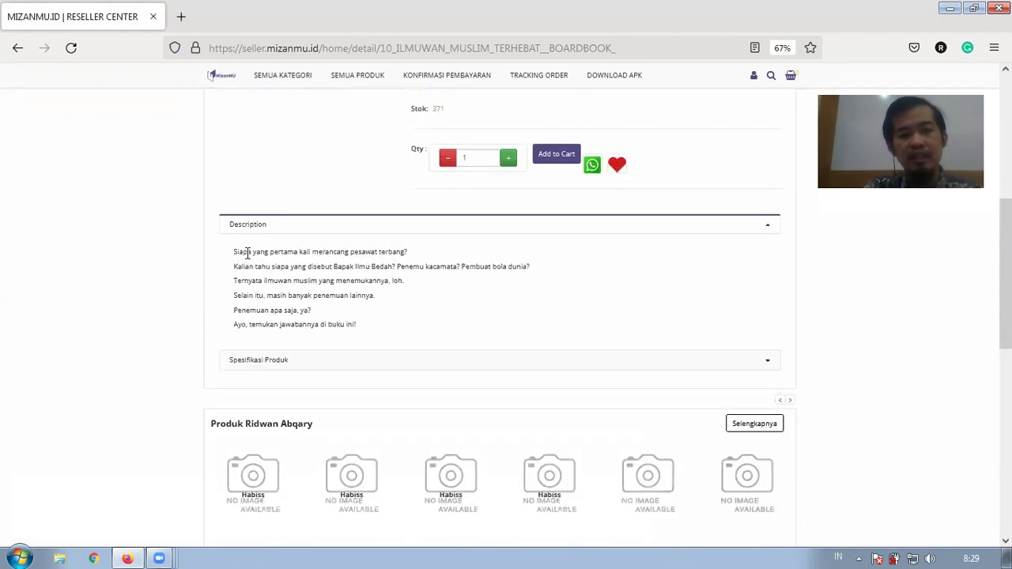
left_click(246, 365)
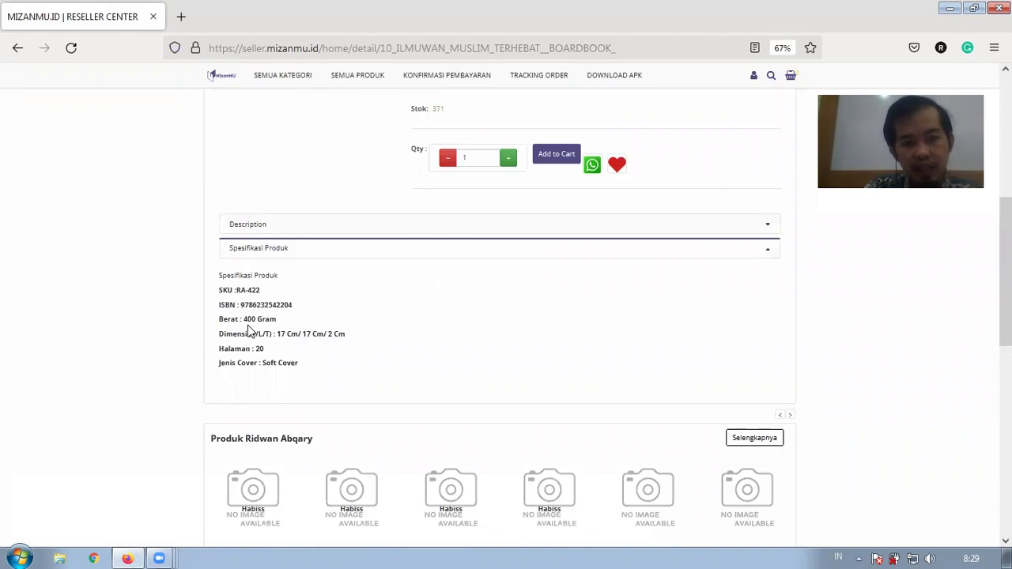
left_click_drag(243, 319, 340, 323)
left_click(139, 326)
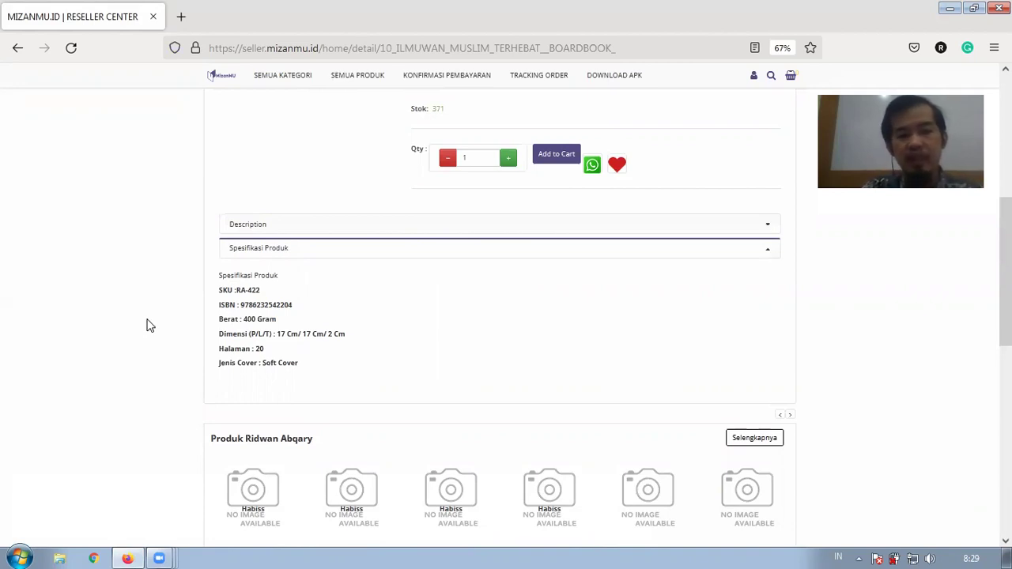
Set the book's order quantity to 5, add it to the cart, and review the cart summary.
scroll(165, 323, "up", 5)
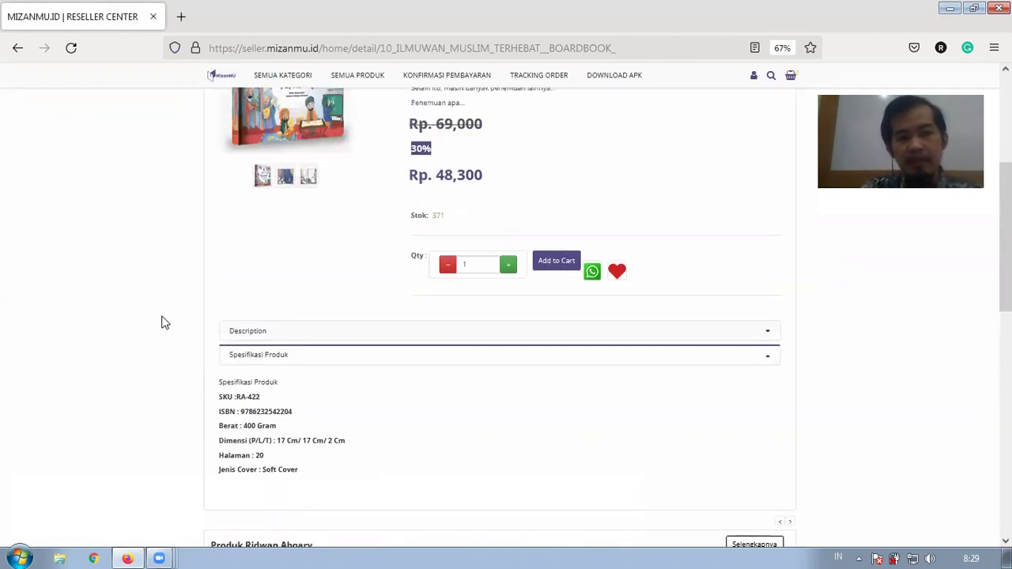
scroll(170, 290, "down", 3)
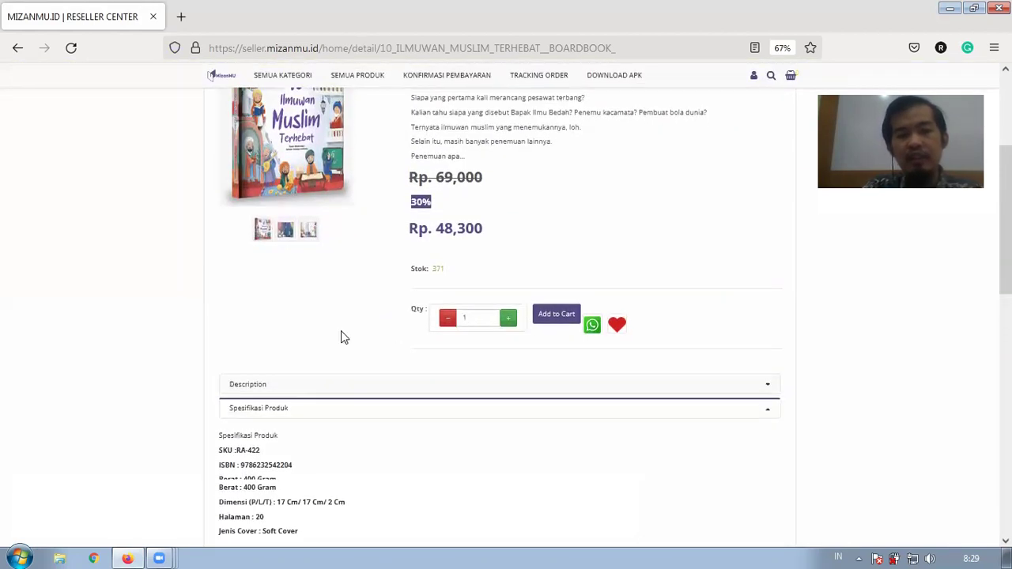
left_click(510, 320)
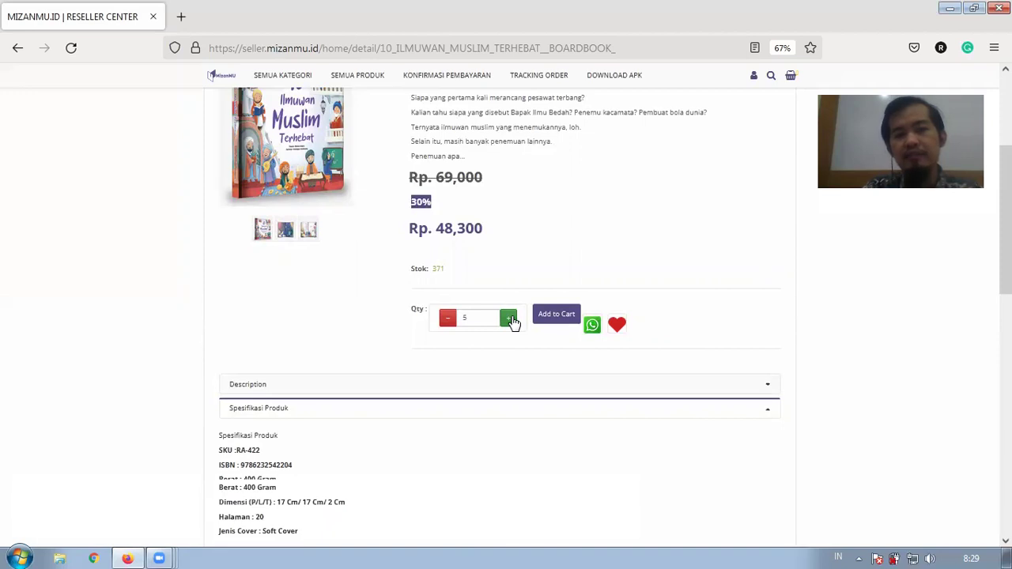
left_click(553, 317)
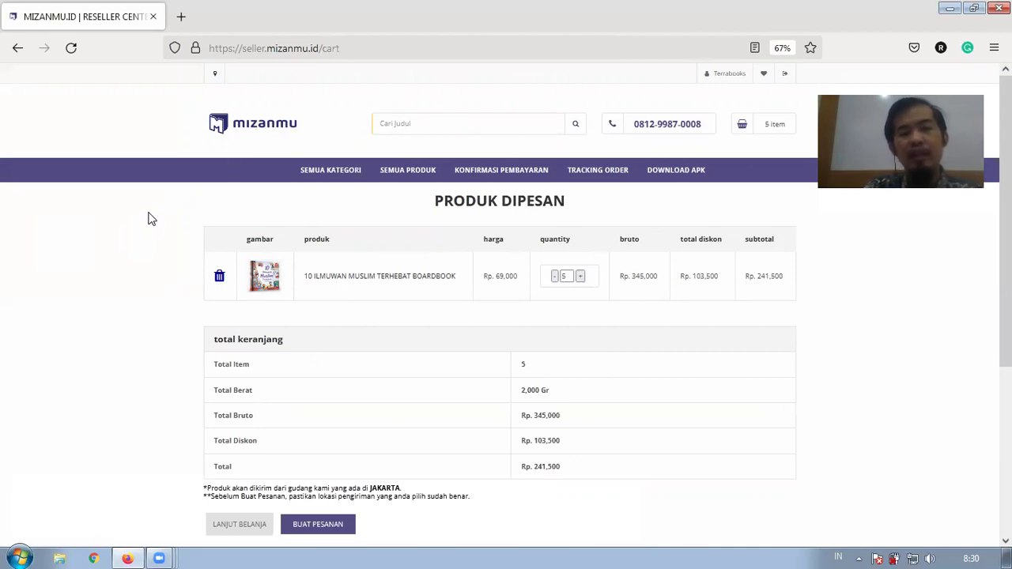
scroll(152, 219, "down", 1)
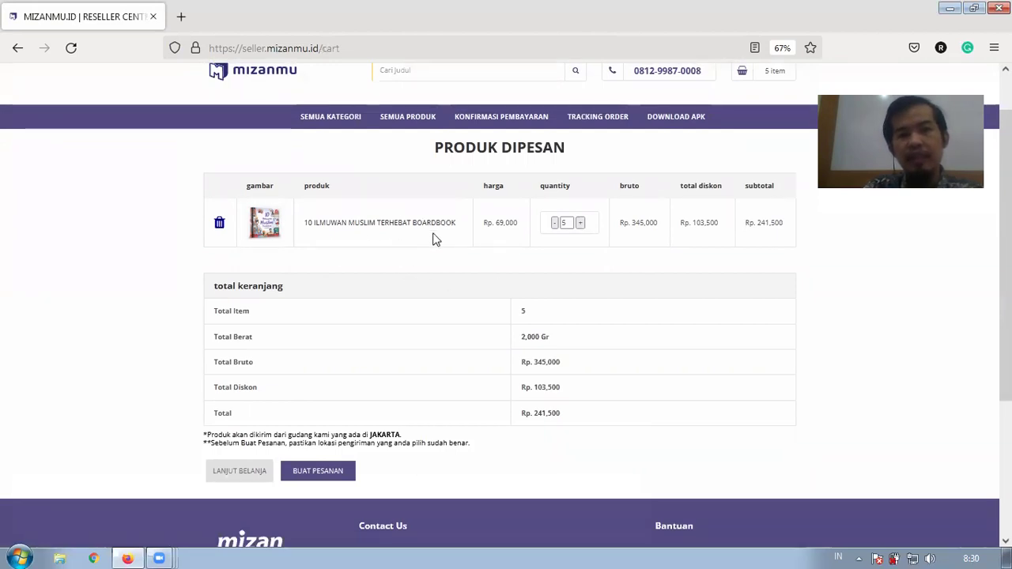
Review the cart totals, highlight the note that products ship from JAKARTA, and create the order.
scroll(451, 265, "down", 1)
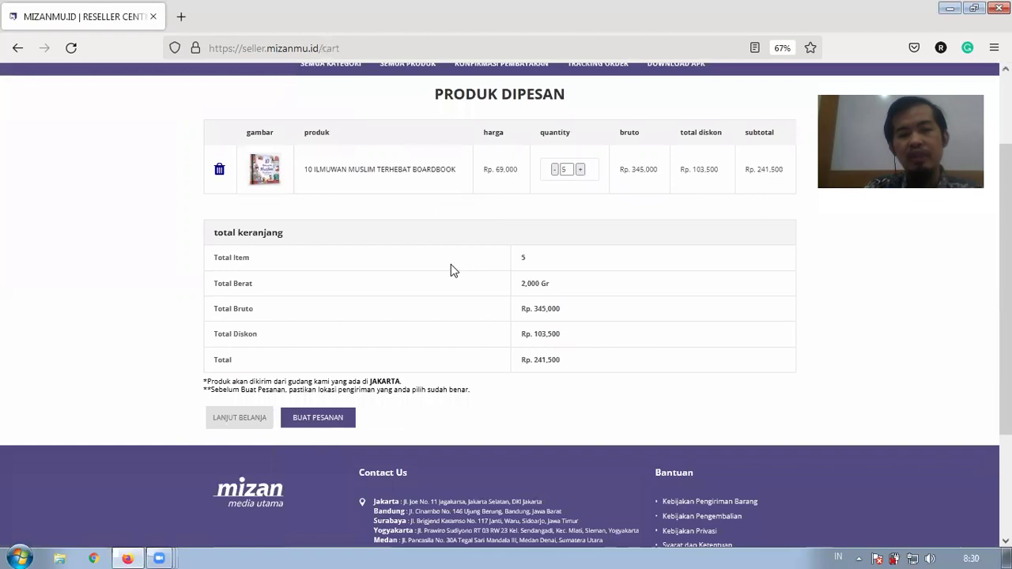
scroll(451, 264, "up", 1)
scroll(451, 261, "down", 1)
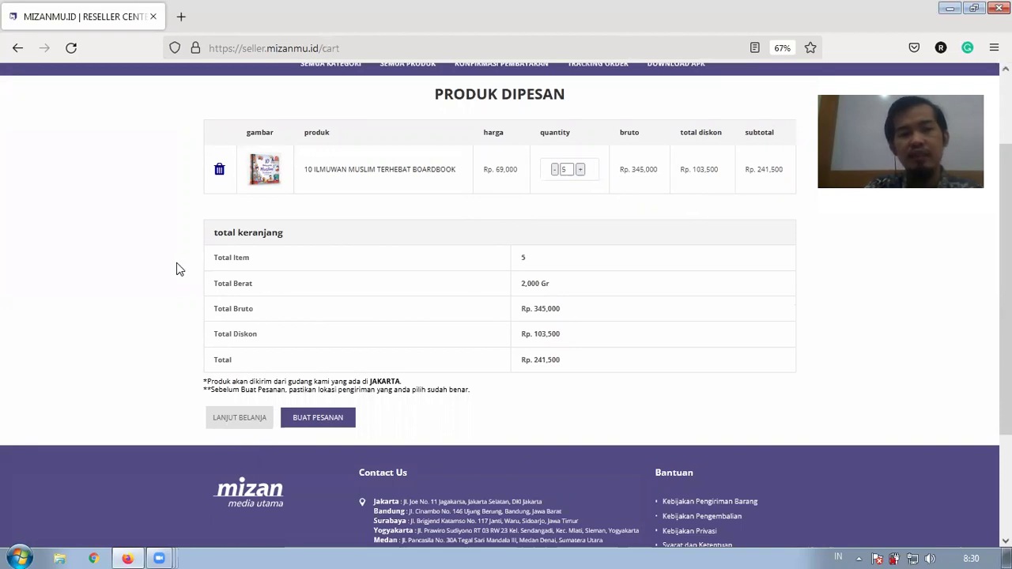
scroll(176, 269, "down", 1)
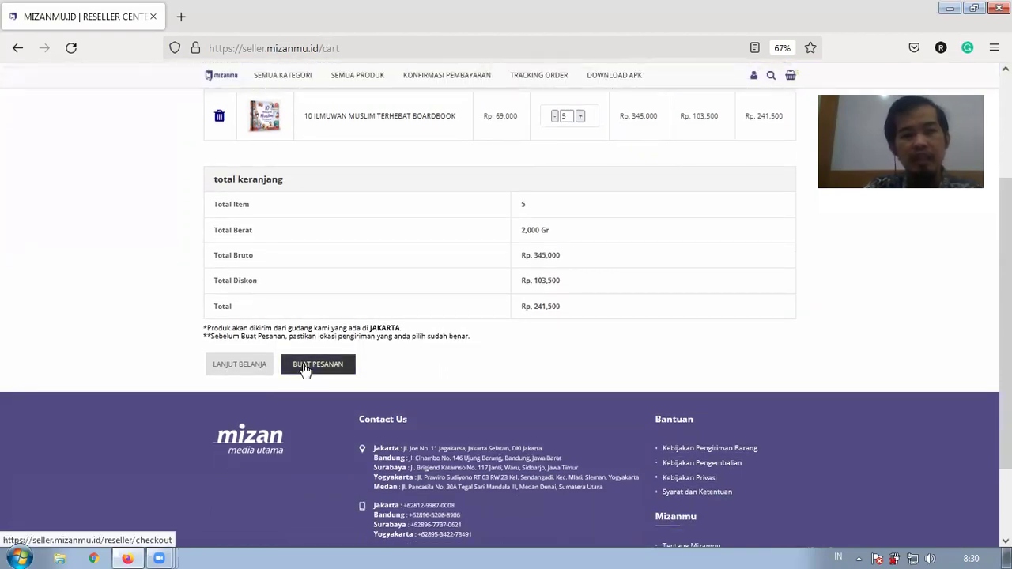
left_click_drag(362, 327, 401, 329)
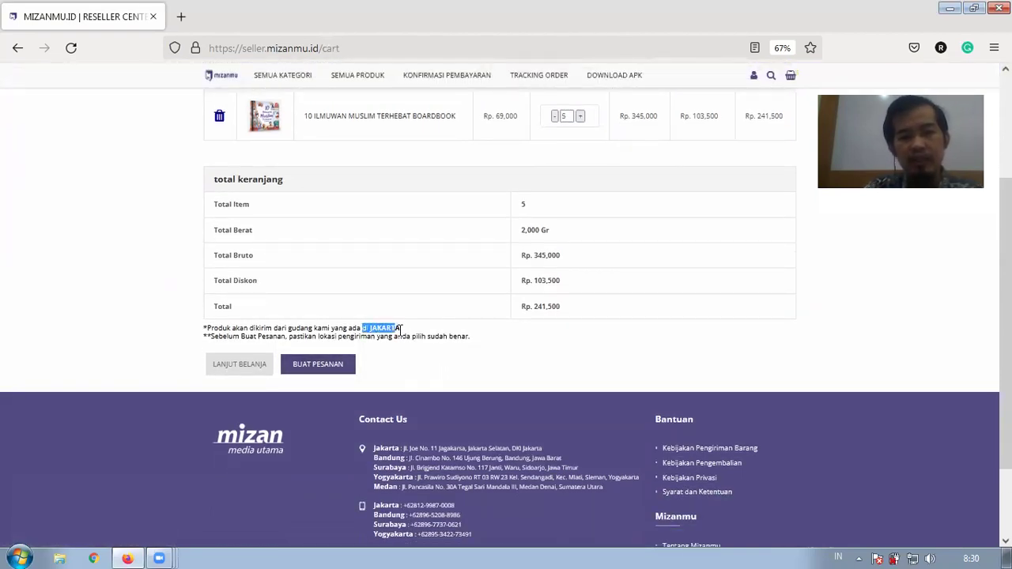
left_click(155, 329)
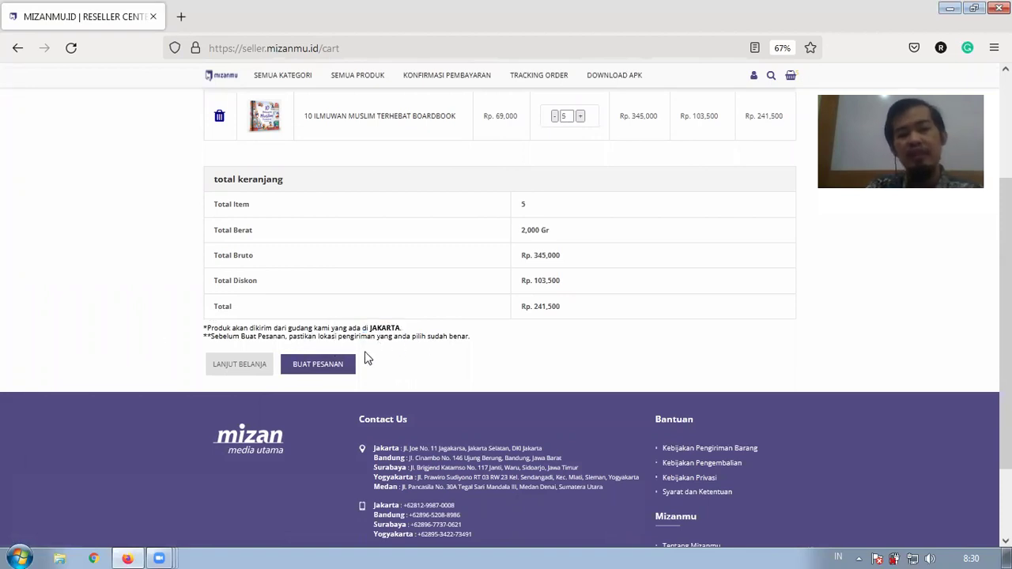
left_click(344, 367)
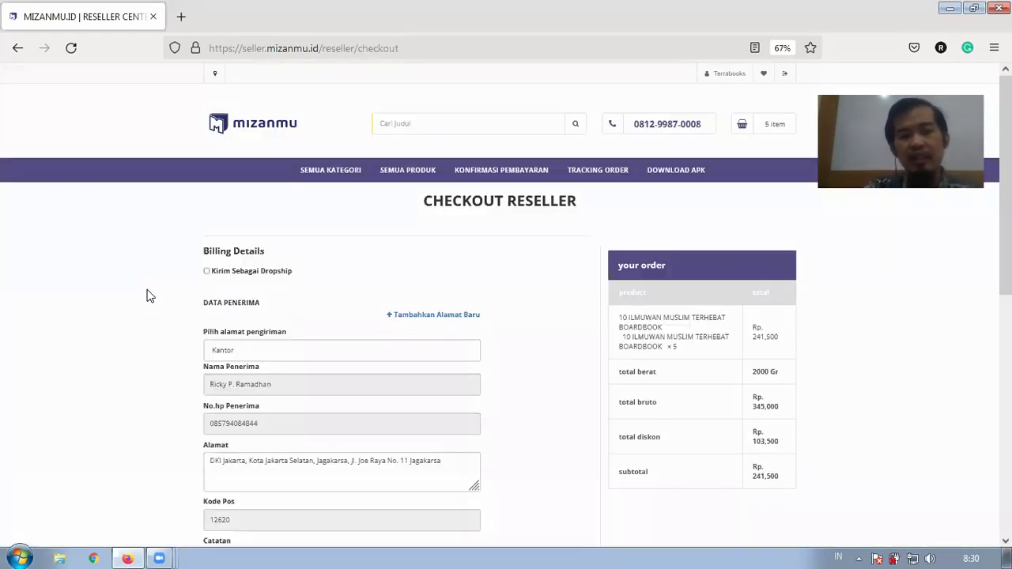
Look through the reseller checkout form and choose Rumah as the shipping address.
scroll(150, 296, "down", 4)
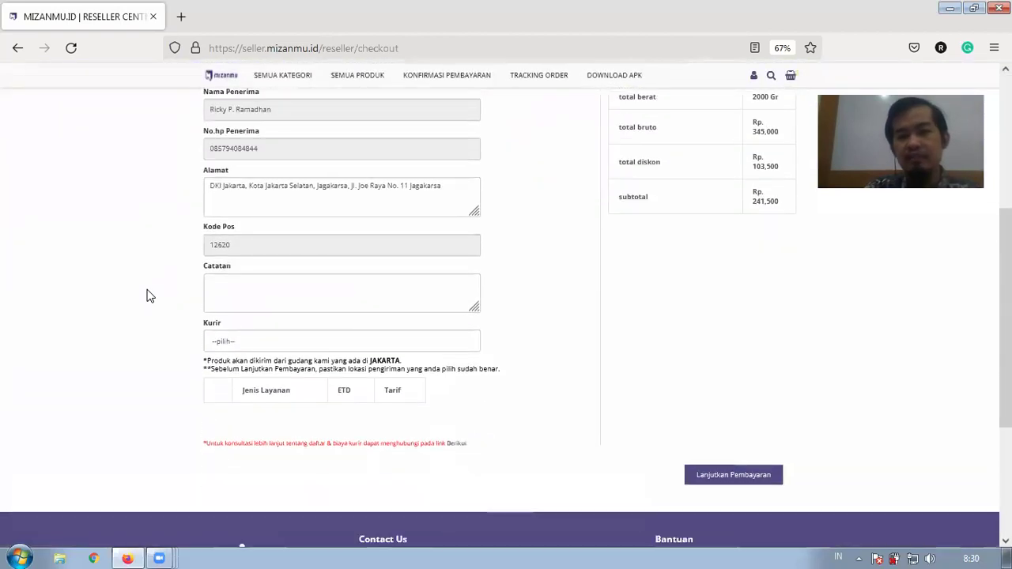
scroll(150, 296, "up", 1)
scroll(149, 295, "up", 3)
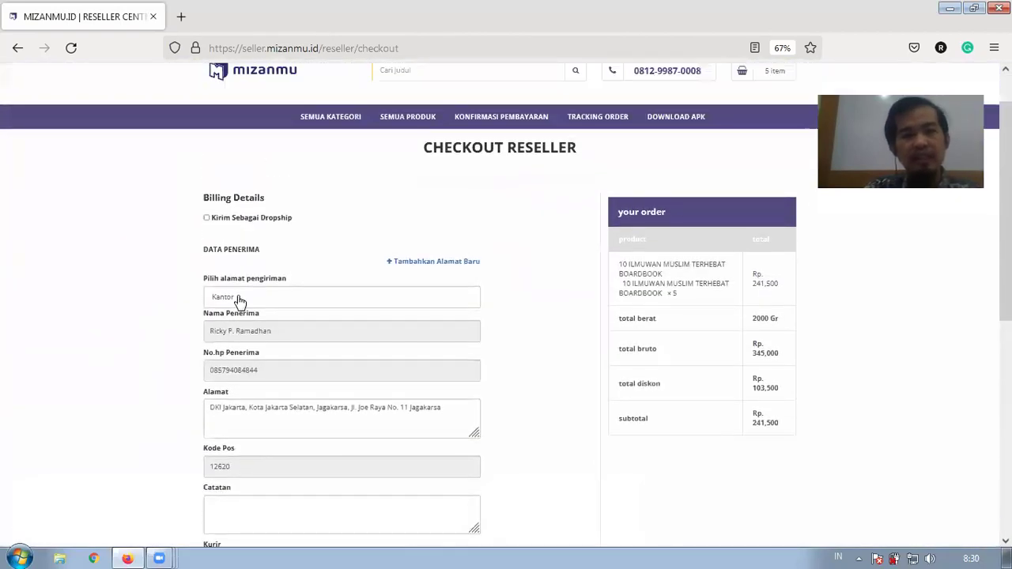
left_click(240, 299)
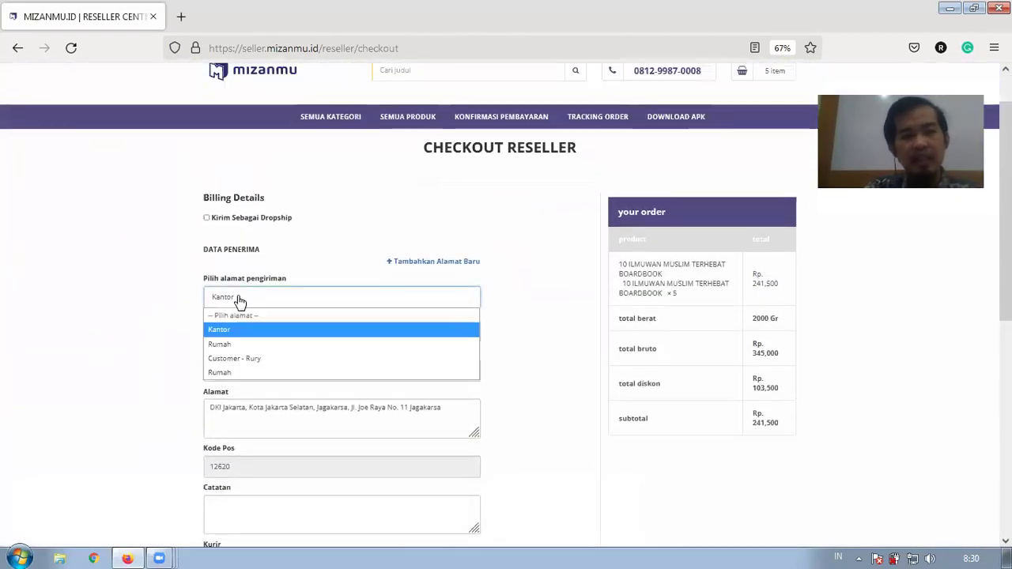
left_click(219, 345)
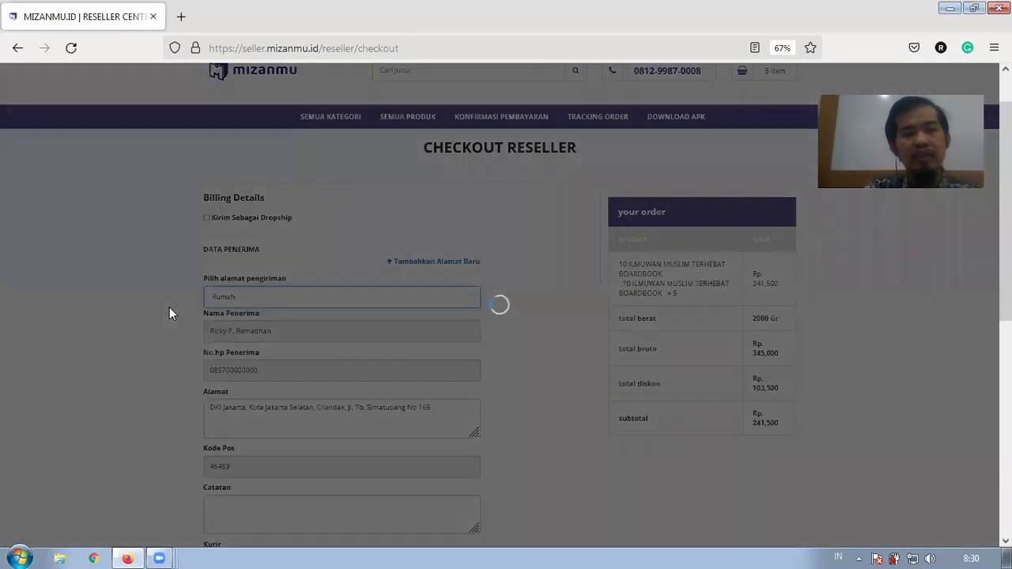
Review the recipient's name, phone number, address and postal code, and point out the optional Catatan field.
scroll(165, 305, "down", 2)
left_click_drag(210, 278, 309, 285)
left_click(203, 325)
left_click_drag(212, 319, 298, 320)
left_click(169, 302)
scroll(168, 307, "down", 4)
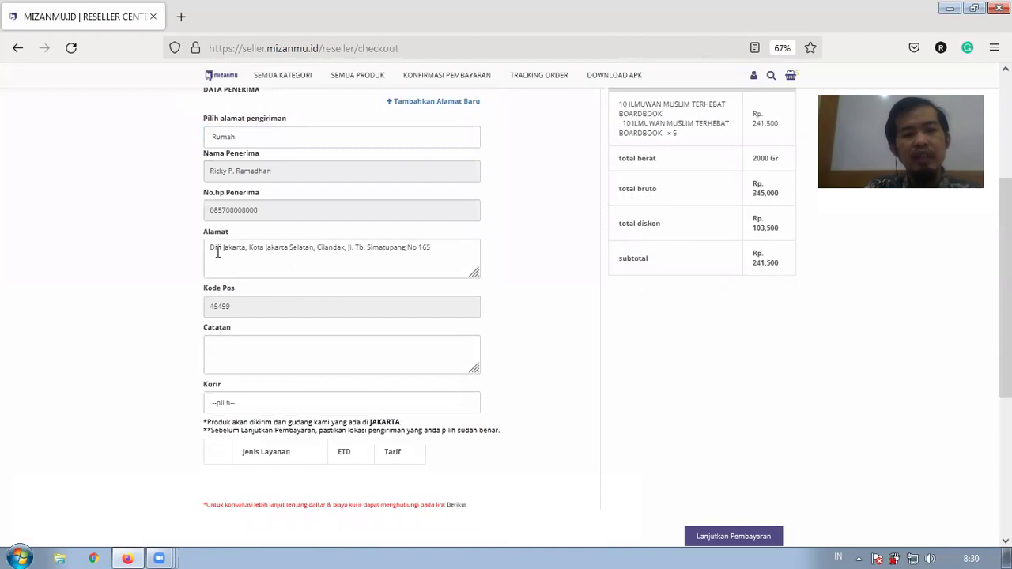
left_click_drag(215, 247, 433, 251)
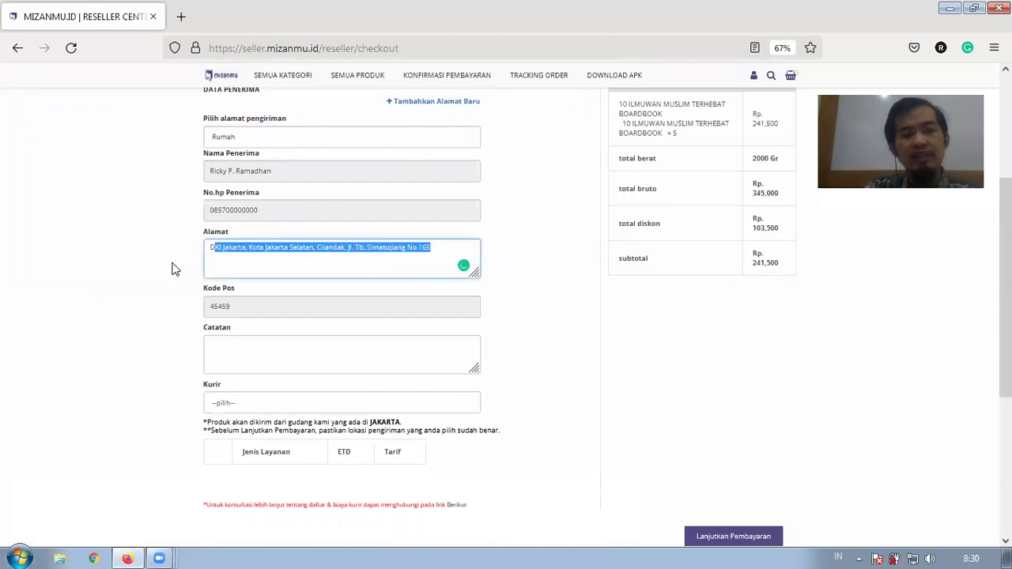
left_click(128, 270)
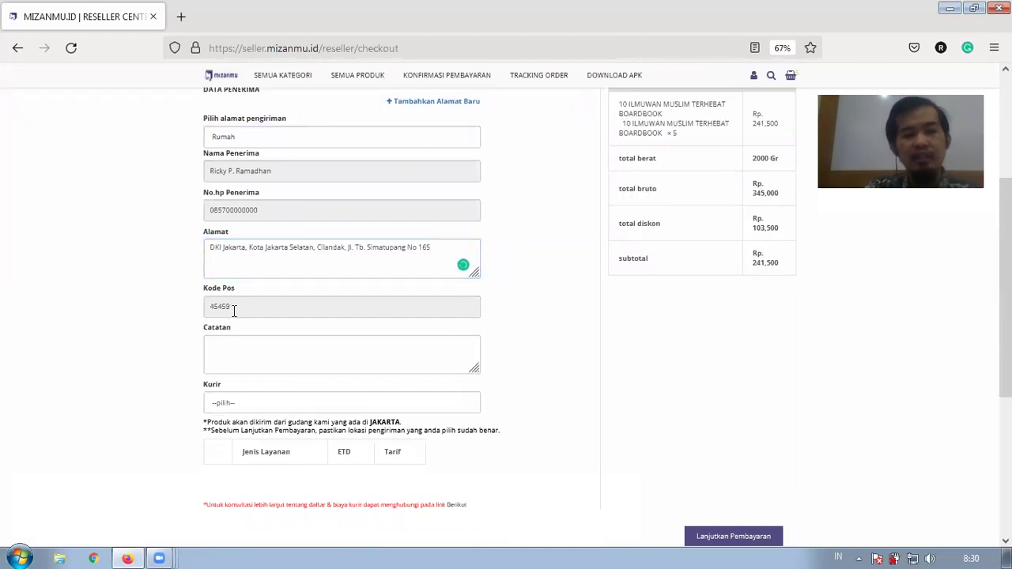
left_click(223, 354)
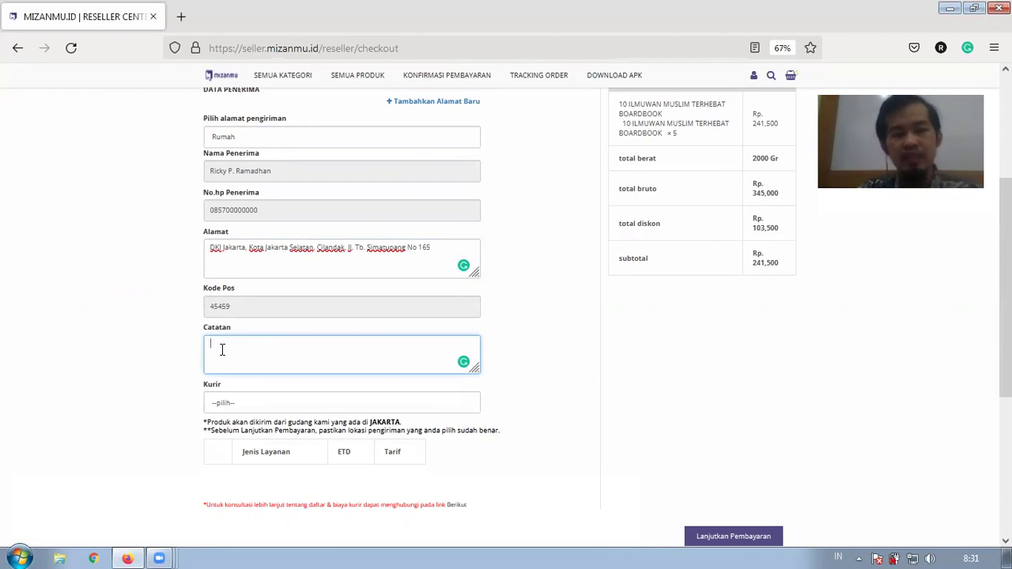
left_click(131, 330)
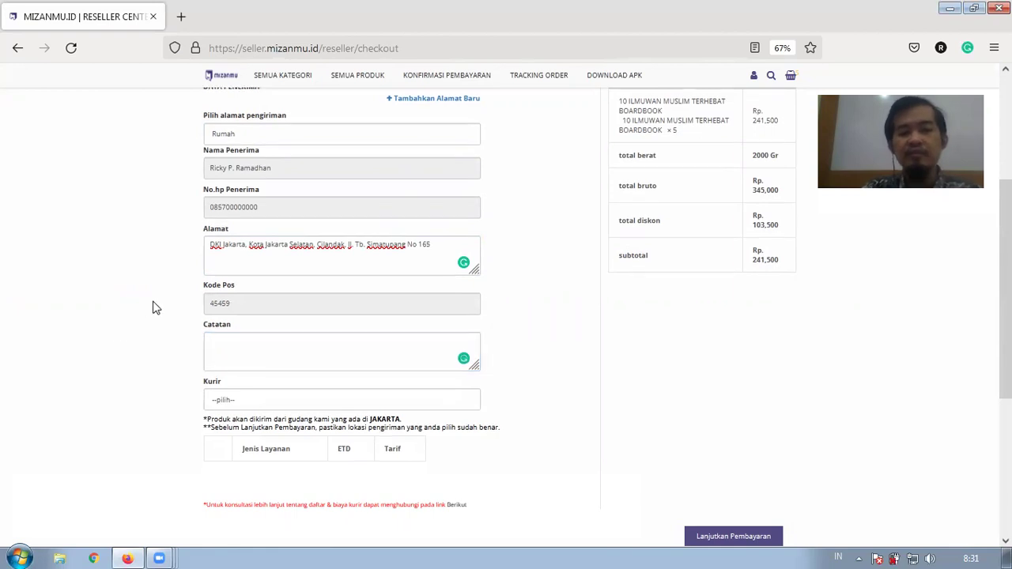
Set the courier to Di ambil sendiri.
scroll(154, 307, "down", 2)
left_click(249, 304)
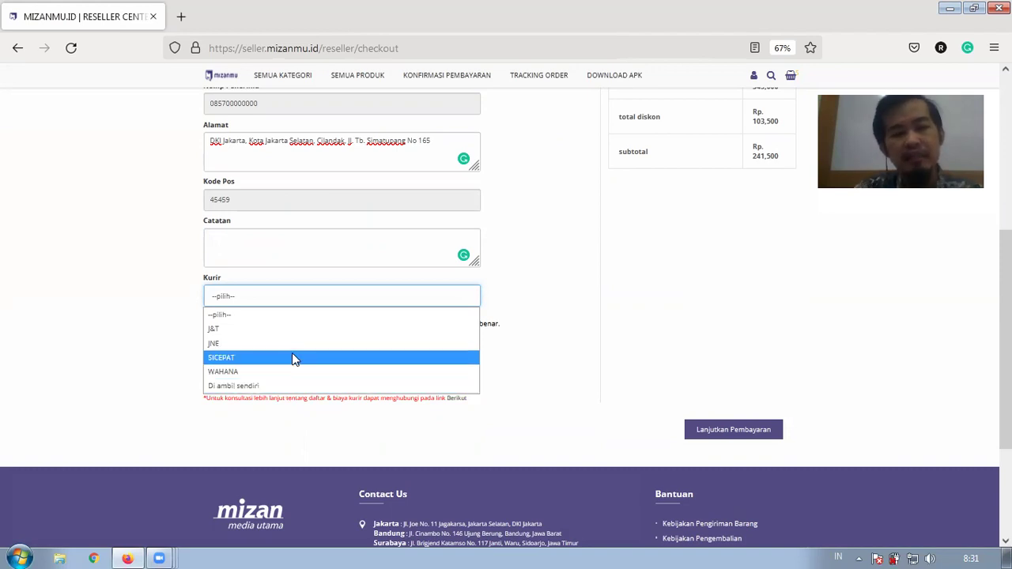
left_click(257, 386)
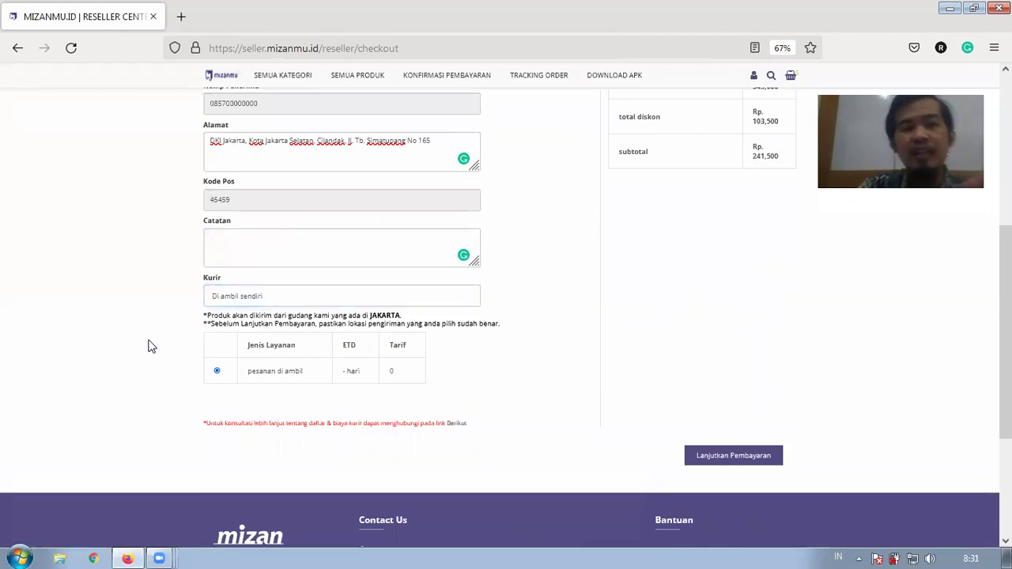
Highlight the Jakarta branch's contact number in the page footer and check the shipping rate for the pesanan di ambil service.
scroll(147, 336, "down", 5)
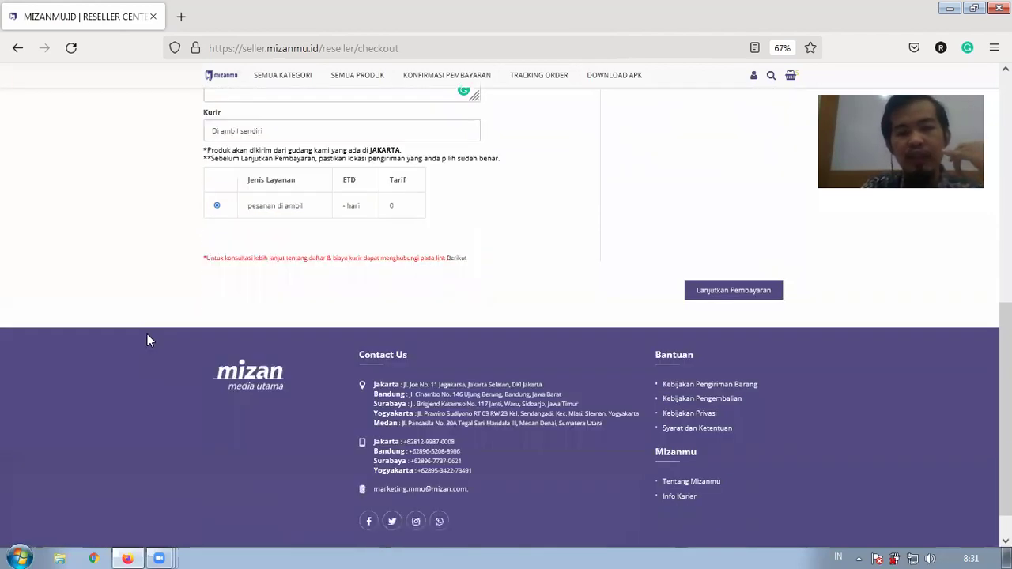
left_click_drag(377, 401, 472, 433)
left_click(124, 367)
left_click_drag(354, 404, 479, 405)
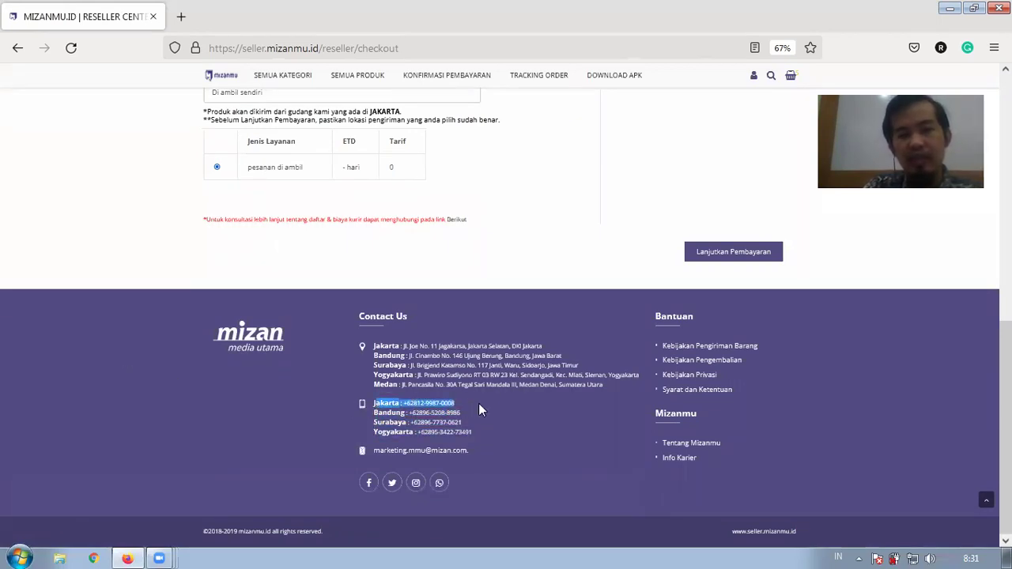
left_click(88, 368)
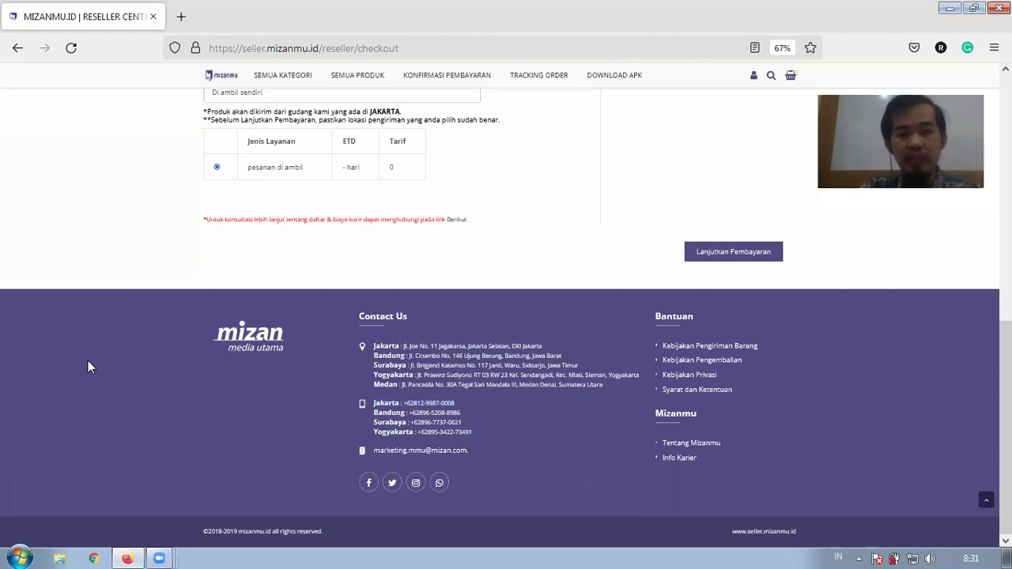
scroll(88, 362, "up", 3)
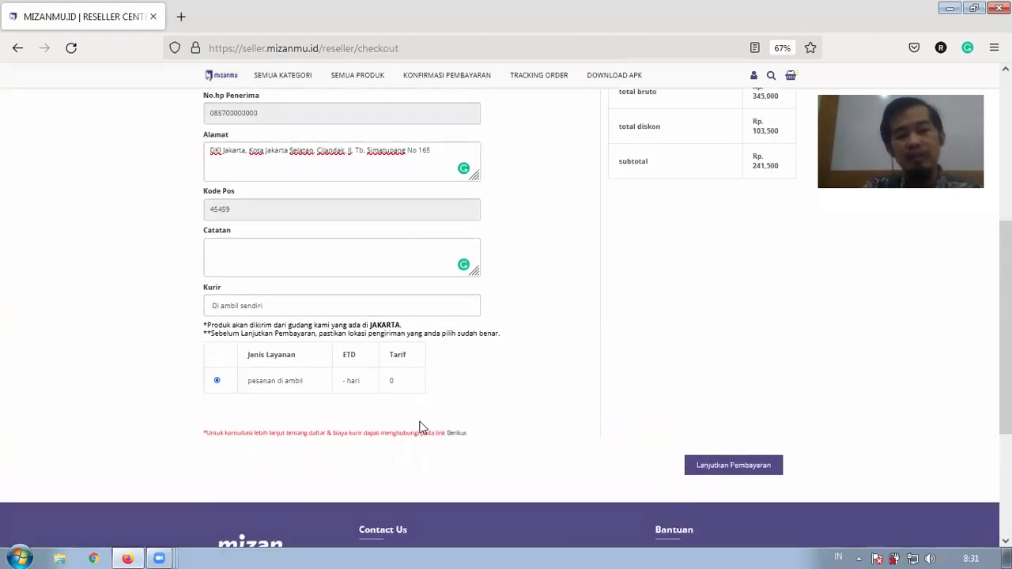
double_click(391, 381)
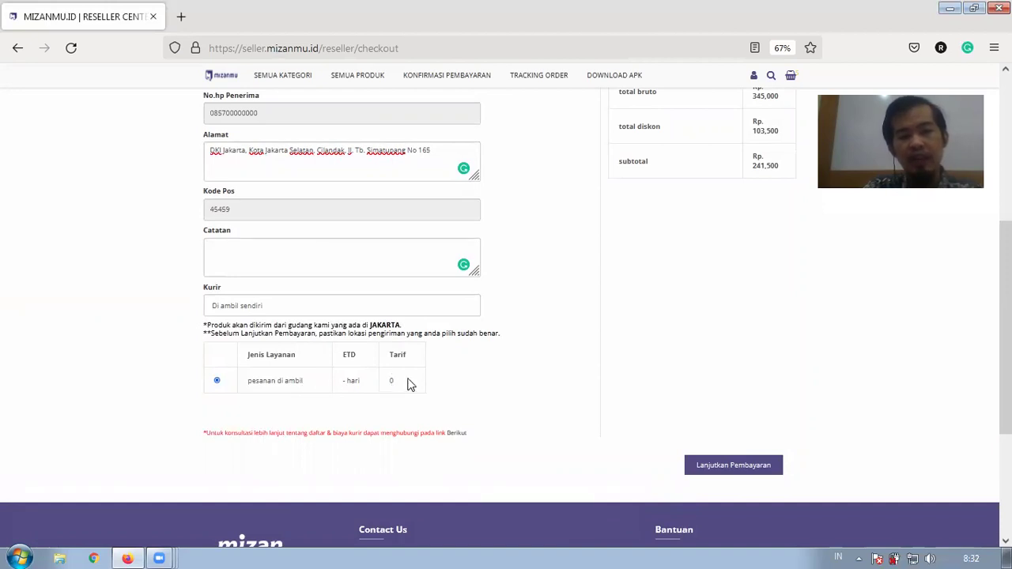
Change the courier to JNE and select the CTC service.
left_click(235, 305)
left_click(231, 353)
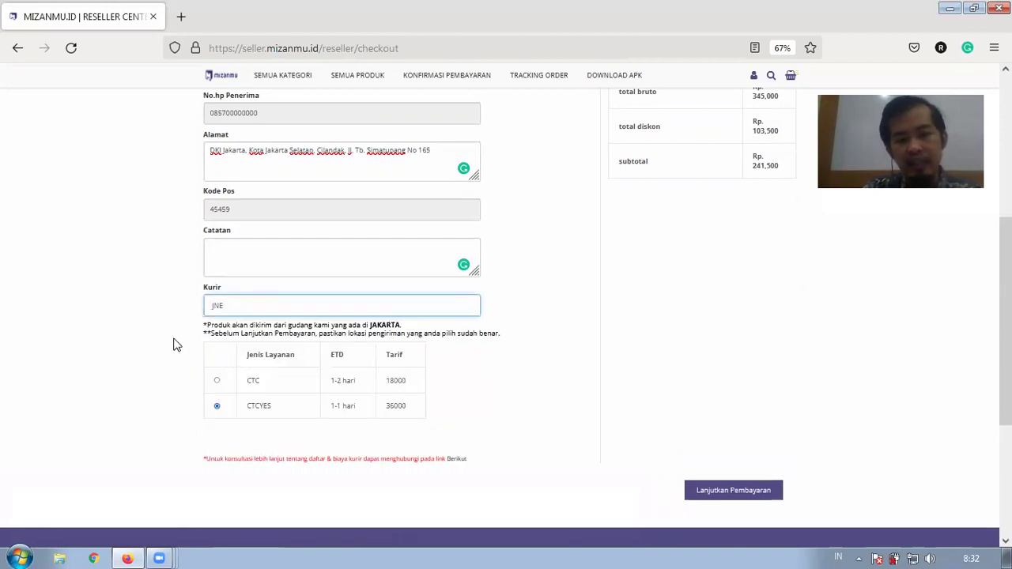
left_click(216, 381)
scroll(166, 356, "down", 2)
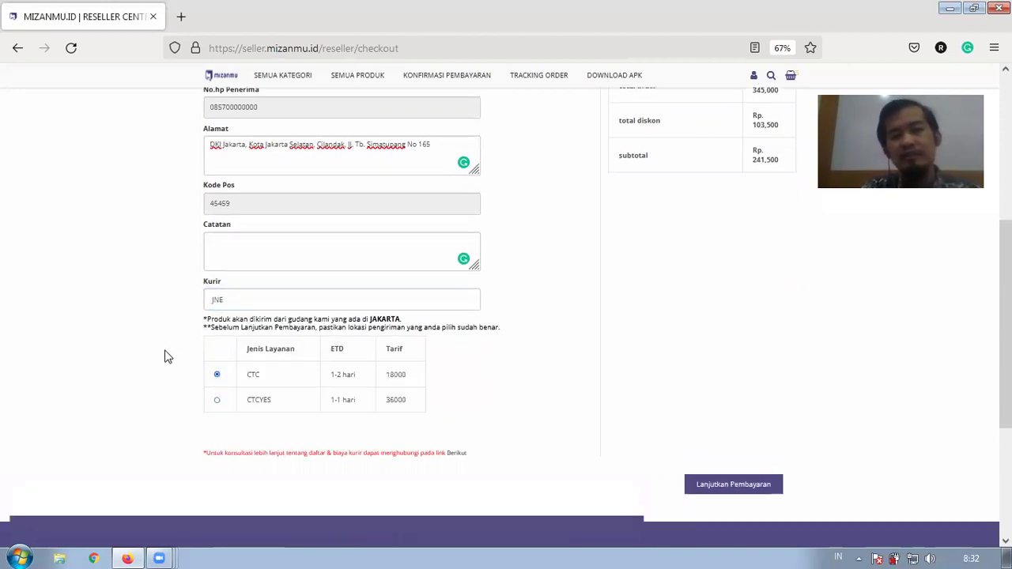
Highlight the product total, total bruto and subtotal in the order summary to review them.
scroll(648, 336, "up", 4)
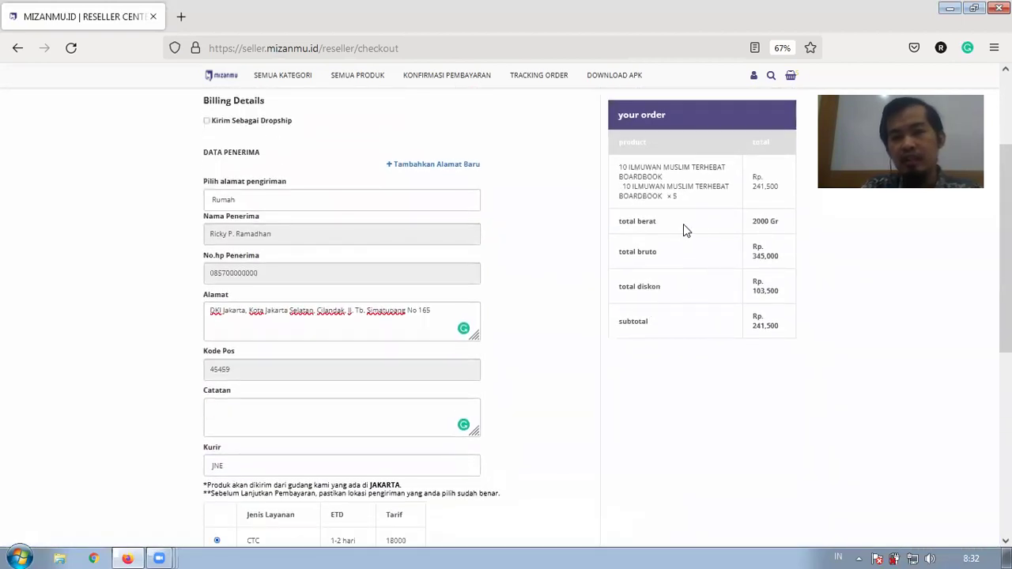
triple_click(788, 192)
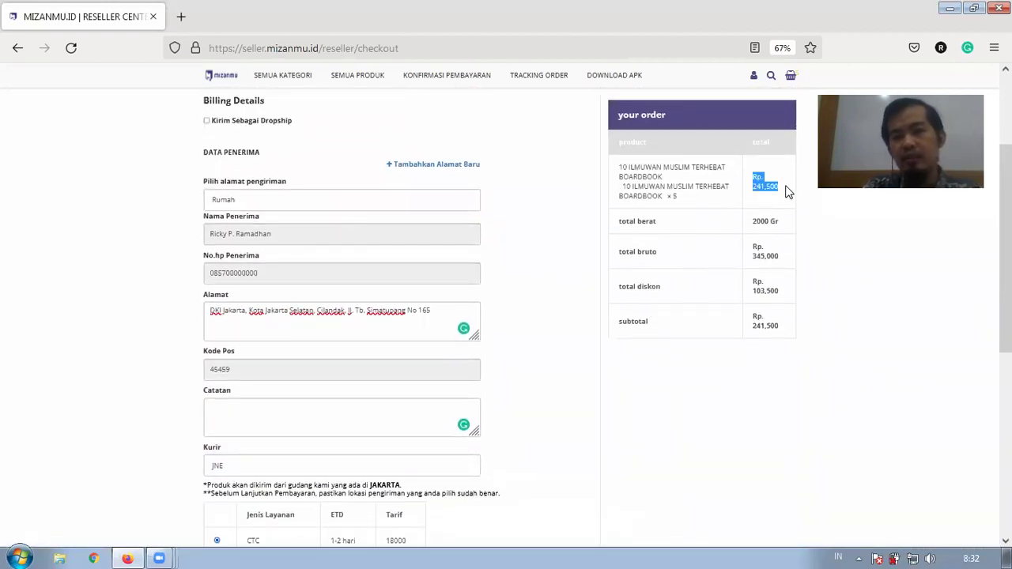
left_click_drag(756, 263, 802, 262)
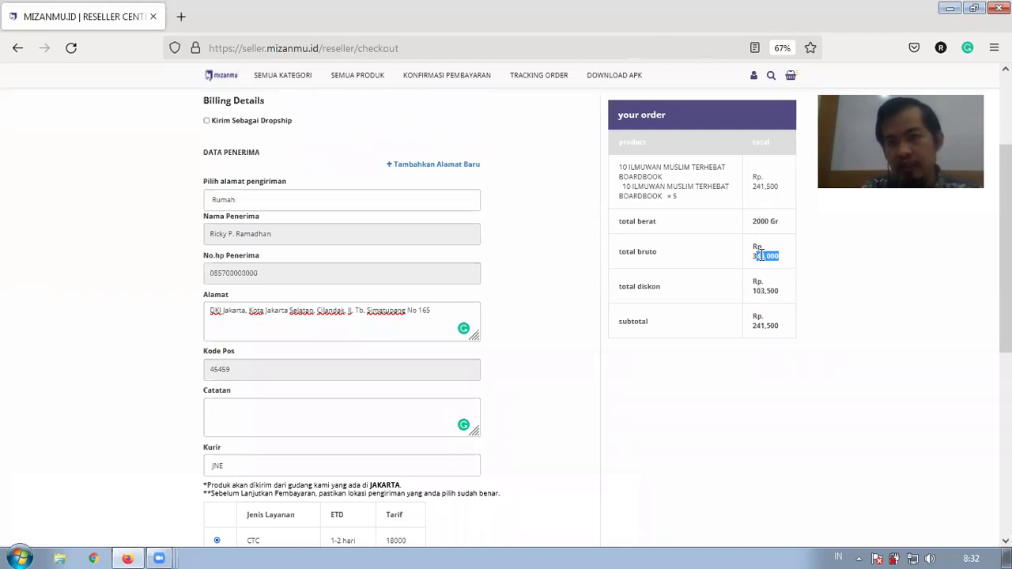
left_click_drag(755, 326, 801, 332)
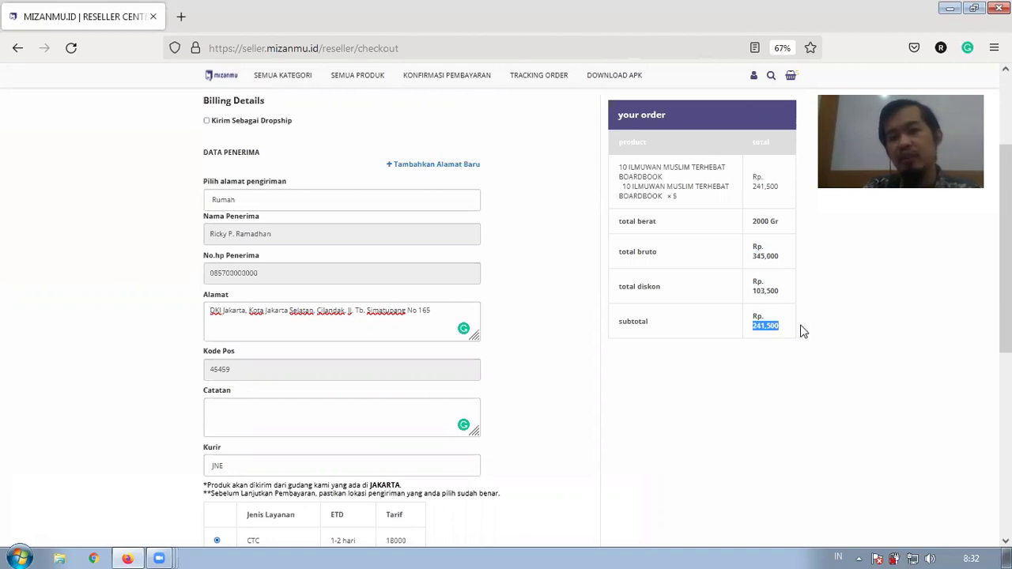
left_click(708, 382)
Continue to the order detail preview and temporarily circle the Data Konsumen and Biaya Pembelian tables in red.
scroll(692, 378, "down", 3)
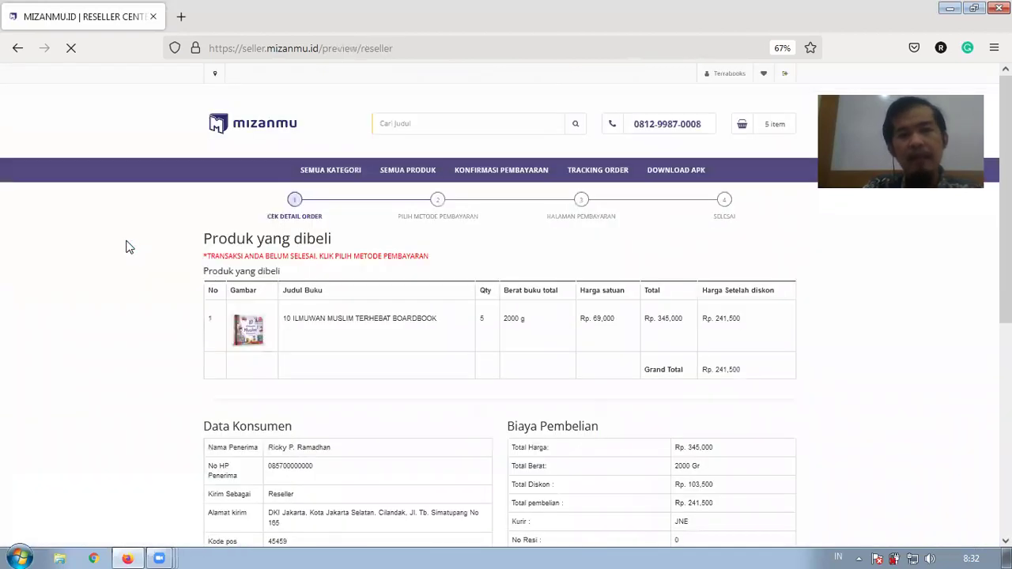
scroll(129, 247, "down", 5)
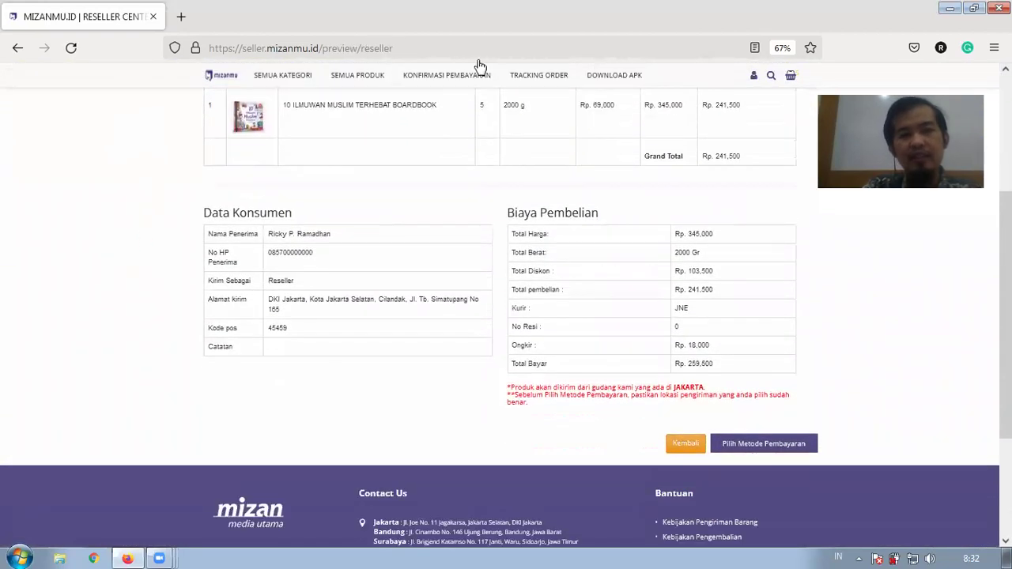
mouse_move(182, 205)
left_mouse_down()
mouse_move(480, 217)
mouse_move(482, 329)
mouse_move(199, 354)
mouse_move(182, 194)
left_mouse_up()
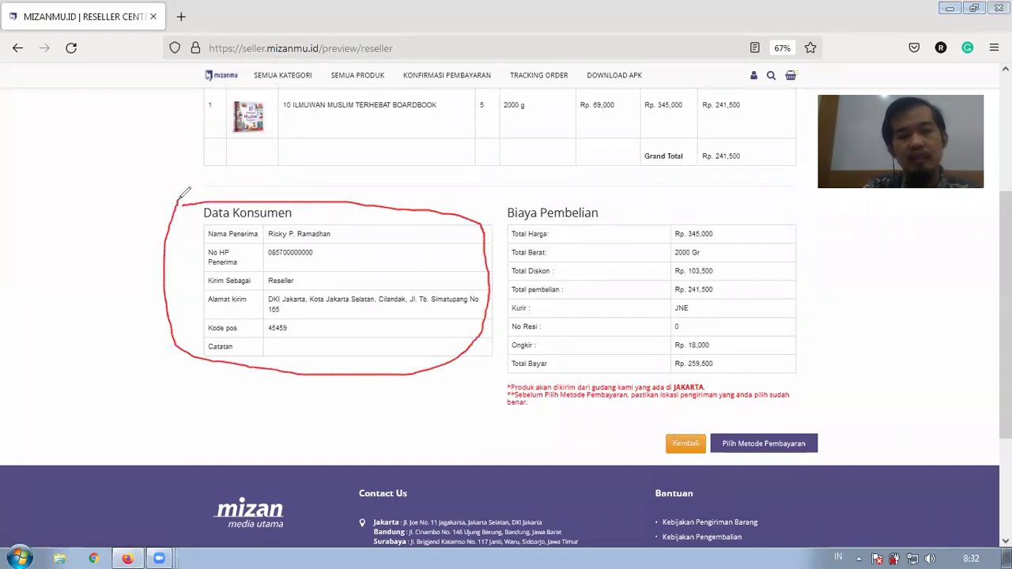
left_click_drag(518, 203, 513, 209)
mouse_move(529, 359)
left_mouse_down()
mouse_move(831, 361)
mouse_move(671, 192)
mouse_move(524, 197)
left_mouse_up()
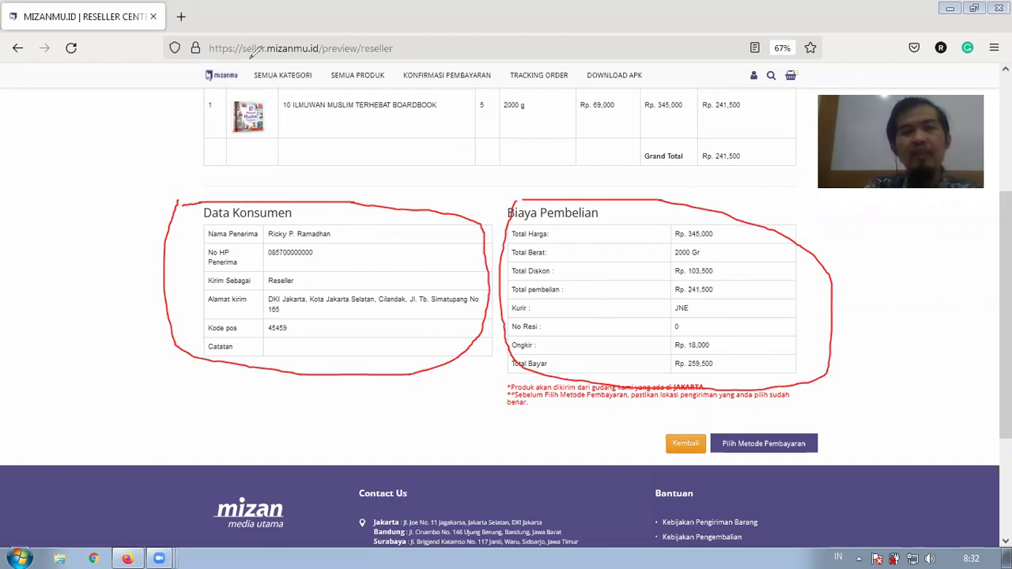
key("Escape")
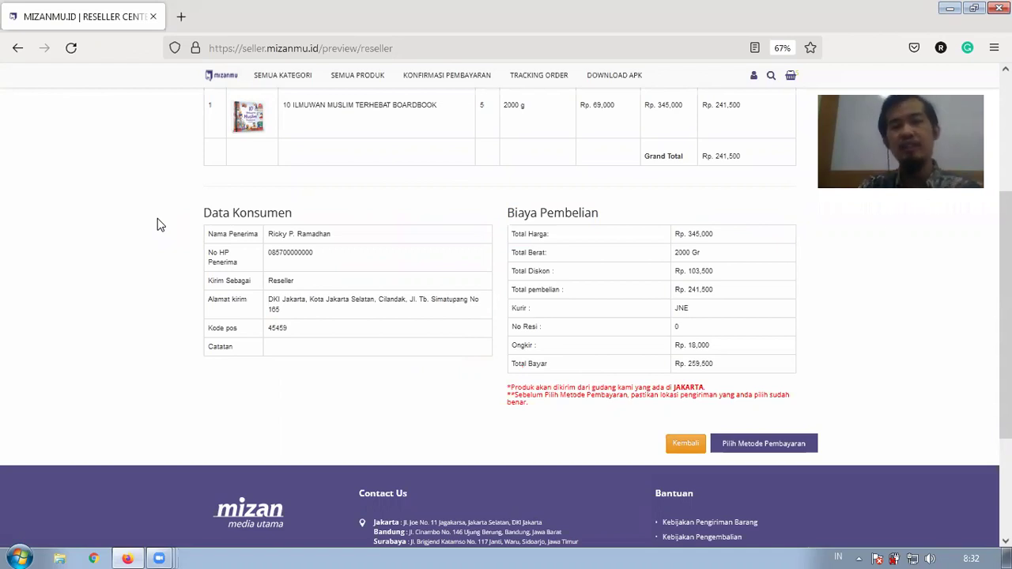
Proceed to payment method selection and view the available virtual account and manual transfer options.
left_click(775, 444)
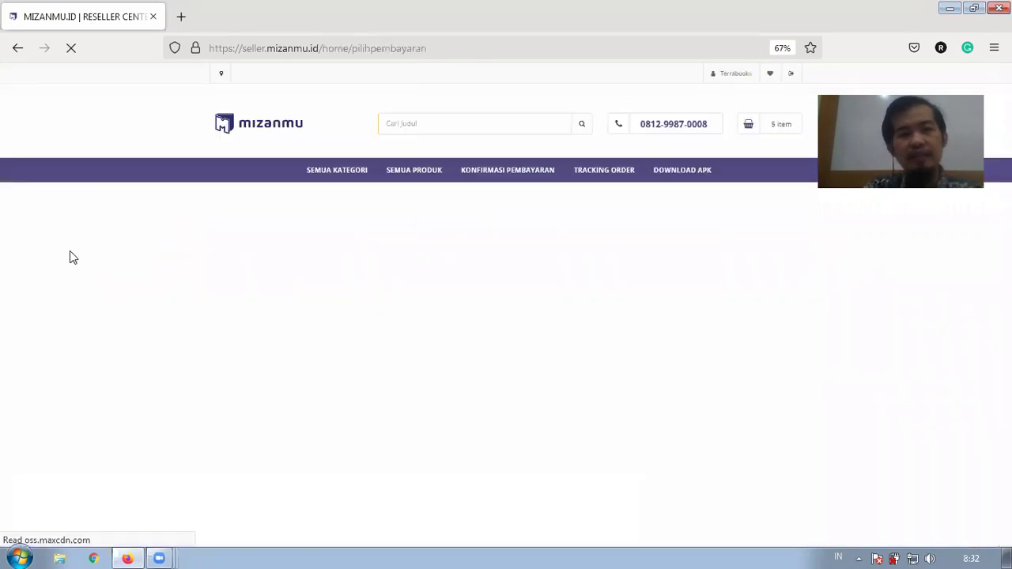
scroll(117, 229, "down", 2)
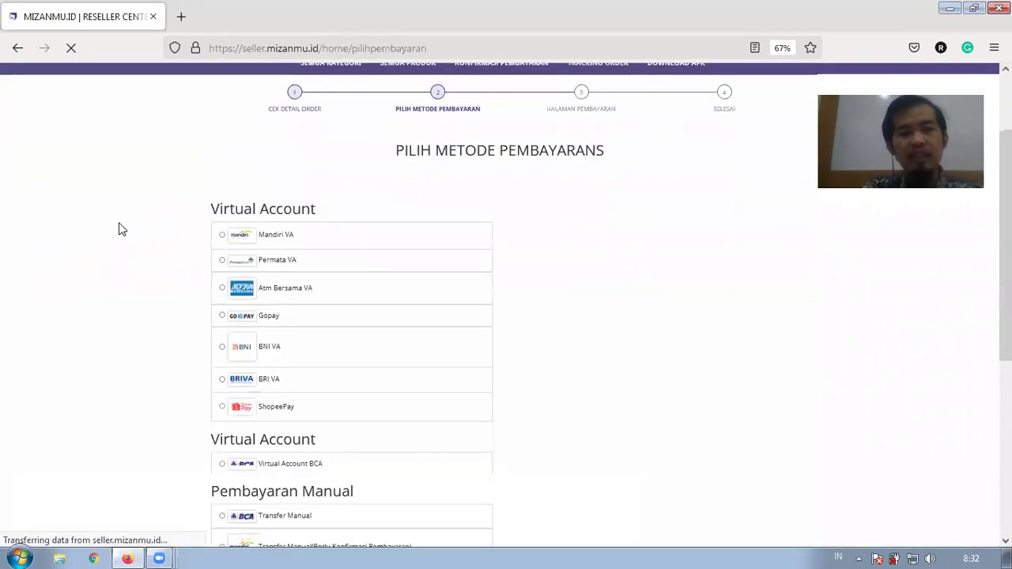
Highlight the two Virtual Account headings and the Pembayaran Manual heading to review the payment method groups.
scroll(118, 229, "down", 2)
scroll(119, 224, "down", 1)
scroll(120, 224, "up", 1)
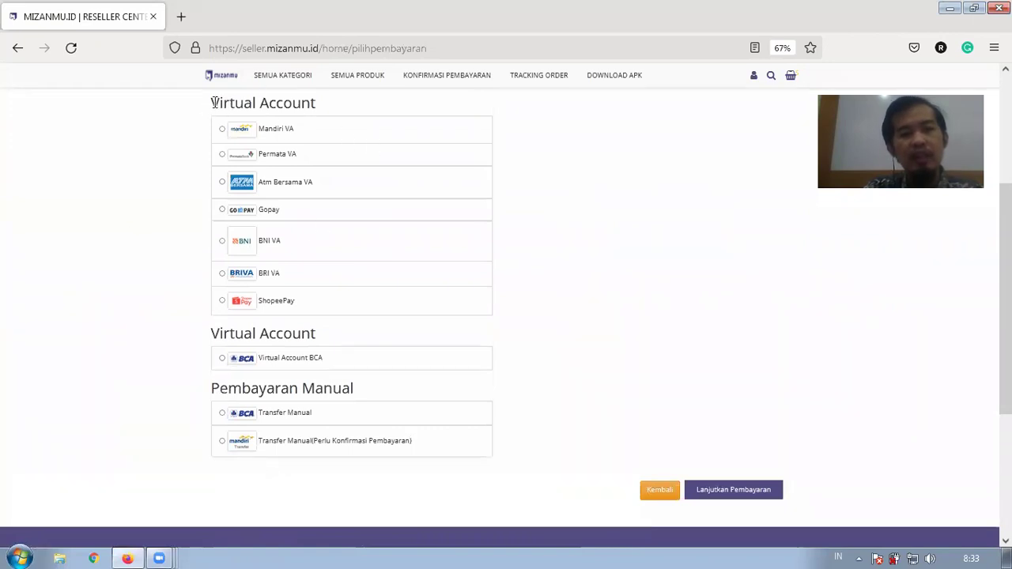
left_click_drag(213, 103, 323, 119)
left_click_drag(214, 335, 331, 339)
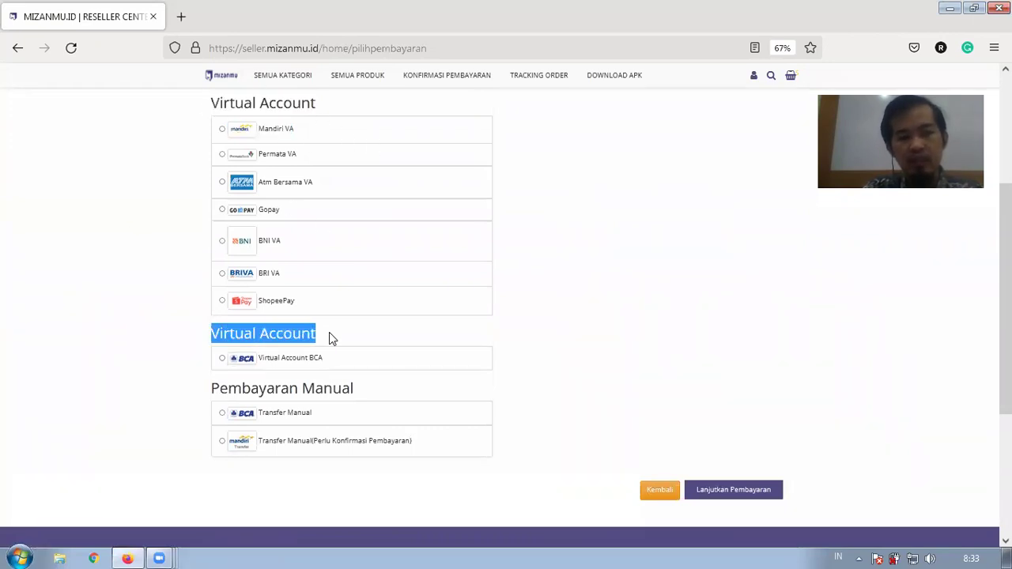
left_click(181, 377)
left_click_drag(214, 390, 384, 395)
left_click(163, 345)
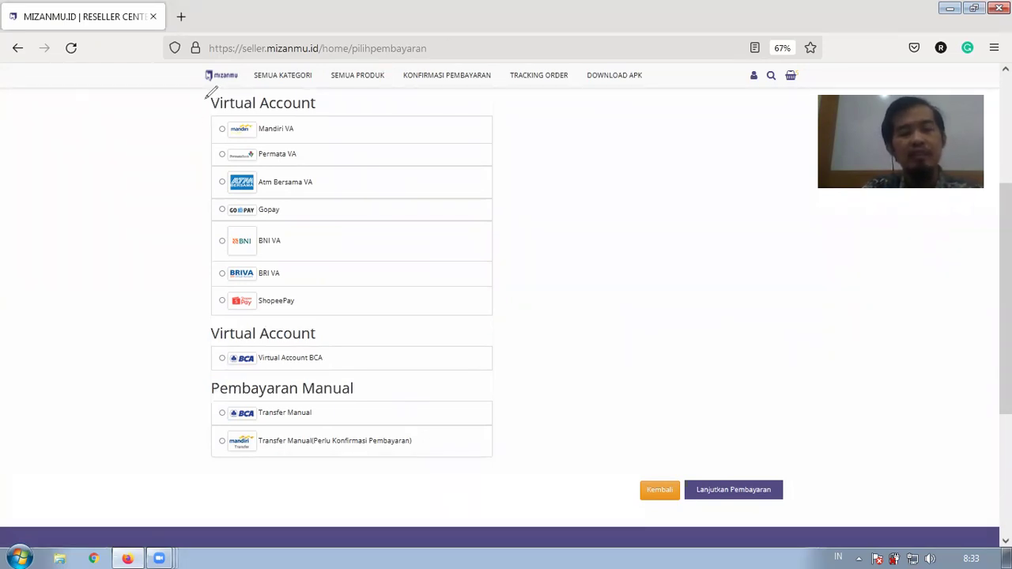
Outline the three payment method groups in red and add check marks beside both Virtual Account groups.
mouse_move(203, 97)
left_mouse_down()
mouse_move(210, 307)
mouse_move(333, 319)
mouse_move(498, 316)
mouse_move(485, 114)
mouse_move(400, 92)
mouse_move(217, 88)
left_mouse_up()
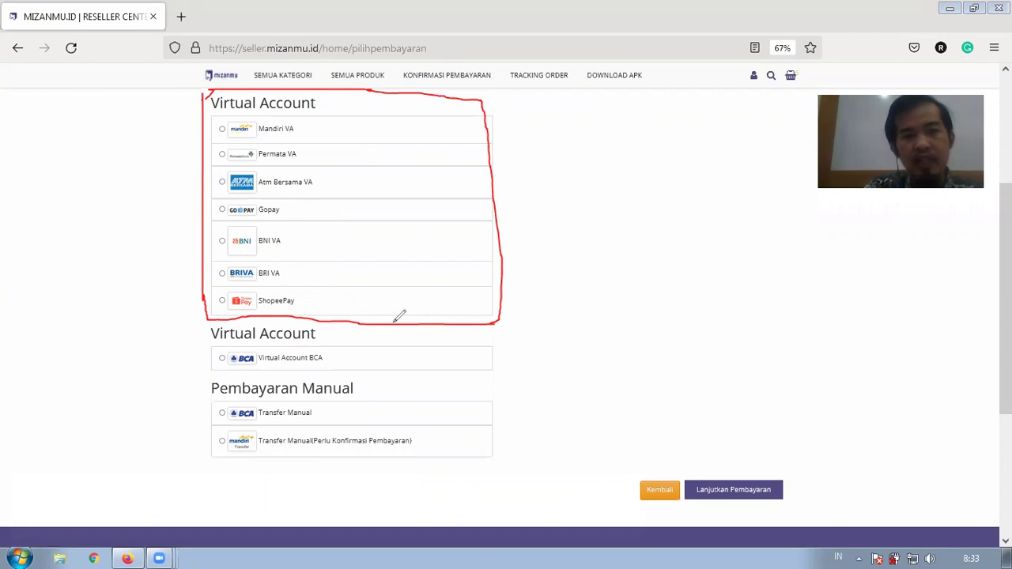
mouse_move(201, 331)
left_mouse_down()
mouse_move(218, 381)
mouse_move(444, 378)
mouse_move(508, 362)
mouse_move(499, 322)
left_mouse_up()
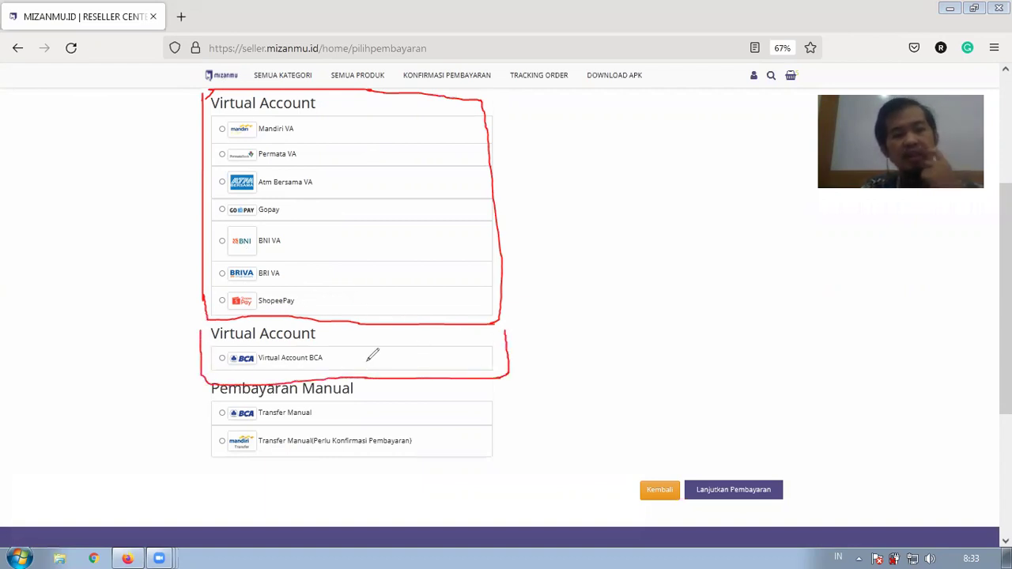
mouse_move(204, 378)
left_mouse_down()
mouse_move(203, 450)
mouse_move(385, 464)
mouse_move(546, 413)
mouse_move(538, 382)
mouse_move(517, 385)
left_mouse_up()
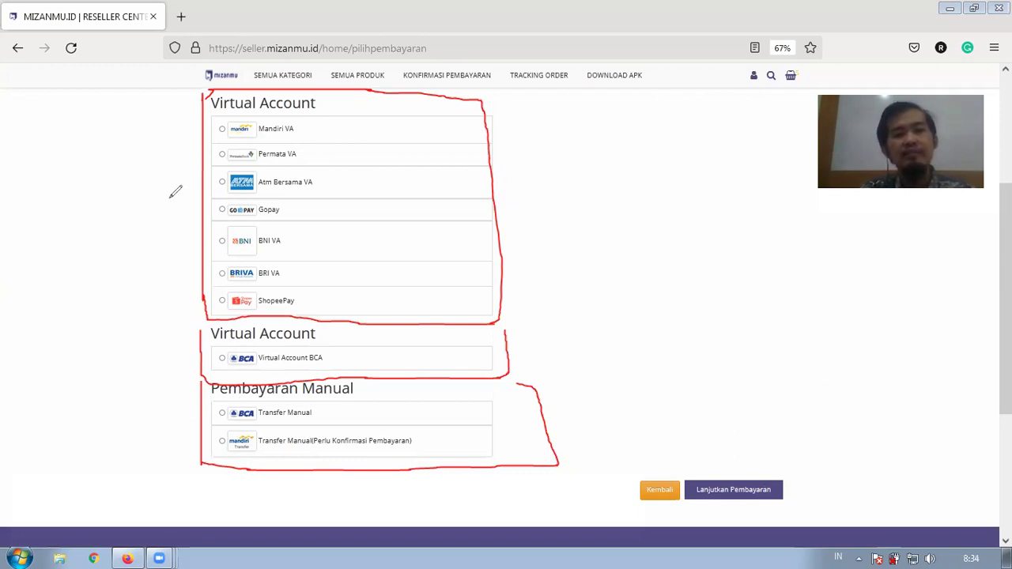
left_click_drag(166, 195, 187, 188)
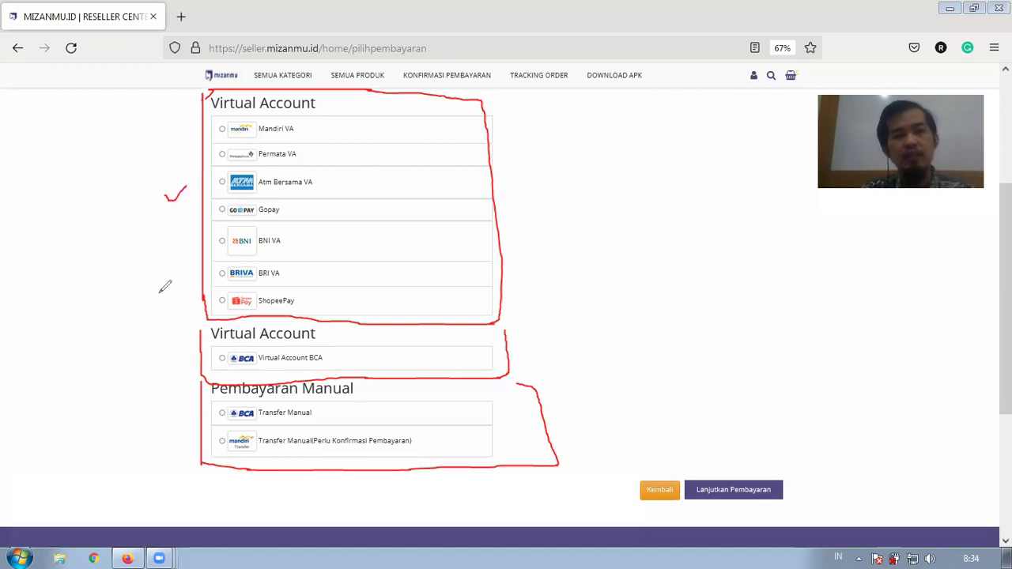
left_click_drag(169, 343, 191, 344)
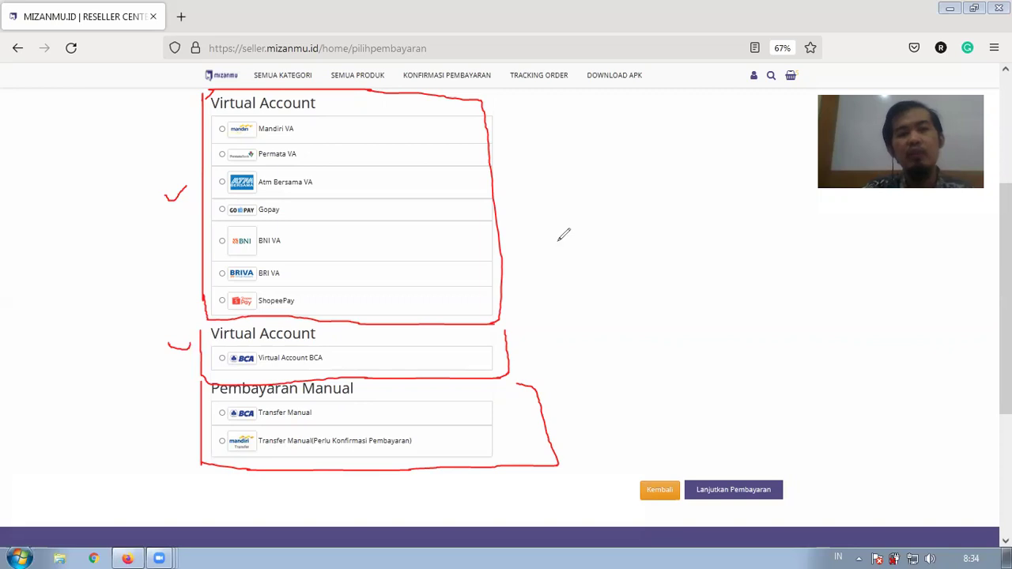
Mark Konfirmasi Pembayaran with a crossed circle, link the Mandiri manual transfer to it, tick BCA Transfer Manual, and clear all the drawings.
mouse_move(398, 80)
left_mouse_down()
mouse_move(453, 92)
mouse_move(494, 68)
mouse_move(390, 79)
mouse_move(459, 78)
mouse_move(427, 79)
left_mouse_up()
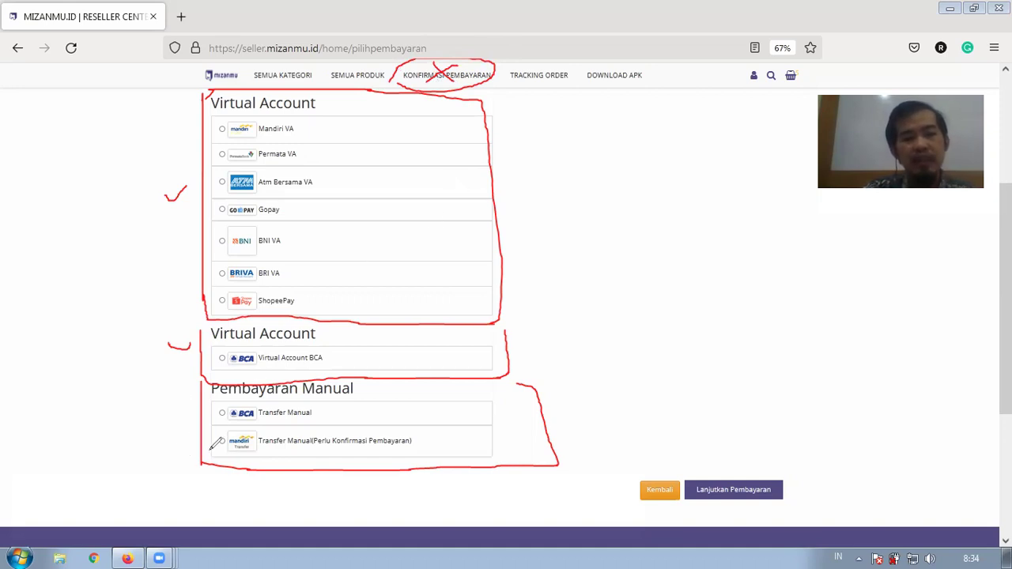
mouse_move(211, 425)
left_mouse_down()
mouse_move(281, 421)
mouse_move(479, 443)
mouse_move(311, 456)
mouse_move(213, 447)
mouse_move(210, 429)
left_mouse_up()
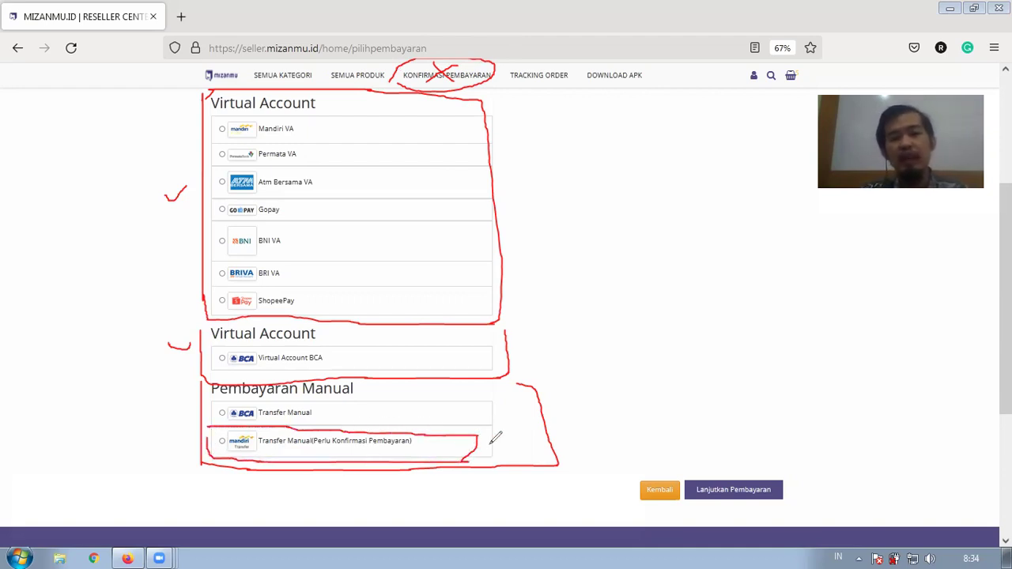
mouse_move(489, 447)
left_mouse_down()
mouse_move(599, 317)
mouse_move(513, 107)
mouse_move(479, 103)
mouse_move(495, 81)
mouse_move(521, 92)
left_mouse_up()
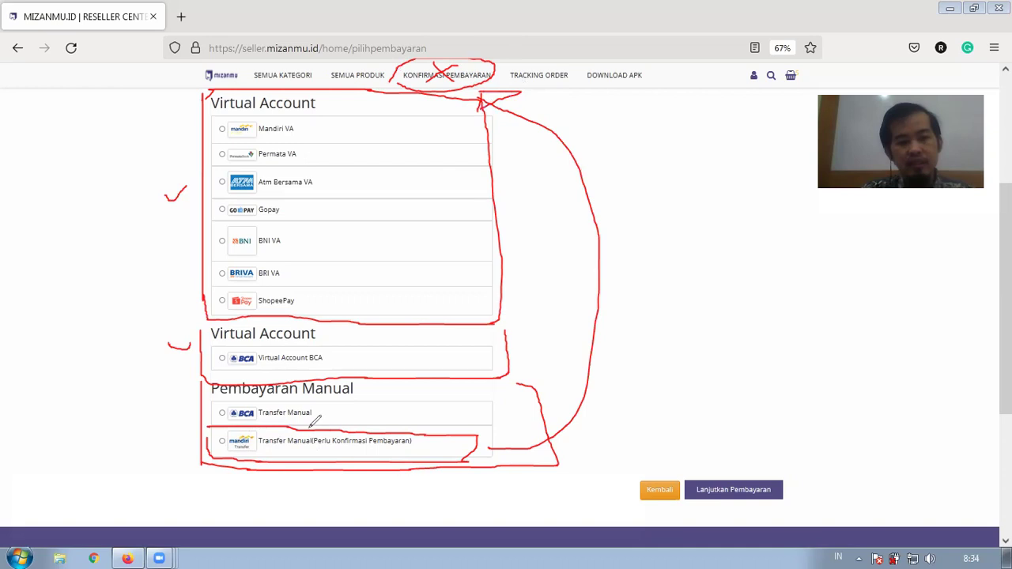
left_click_drag(324, 412, 331, 412)
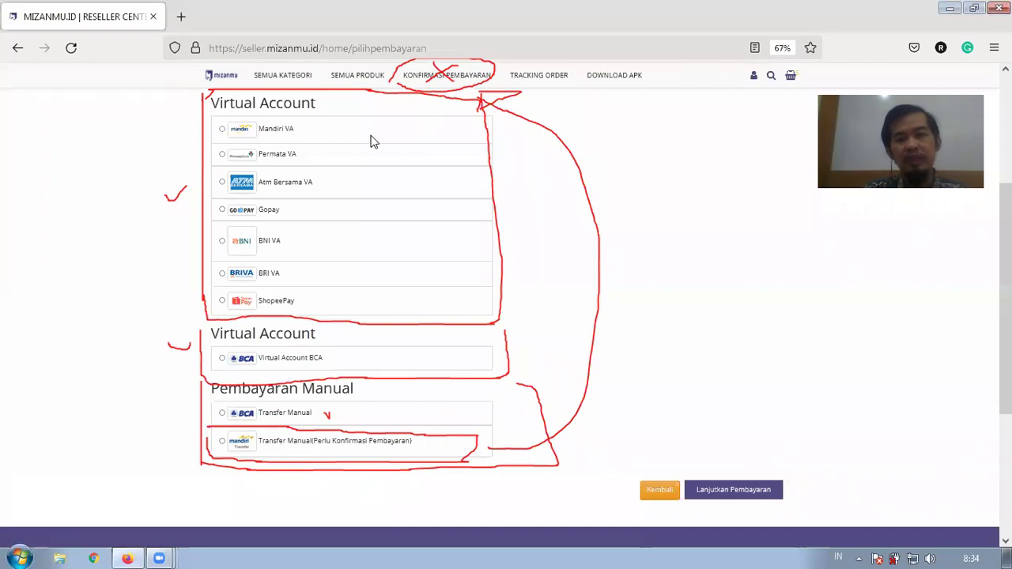
left_click(531, 71)
mouse_move(214, 427)
left_mouse_down()
mouse_move(251, 456)
mouse_move(212, 428)
left_mouse_up()
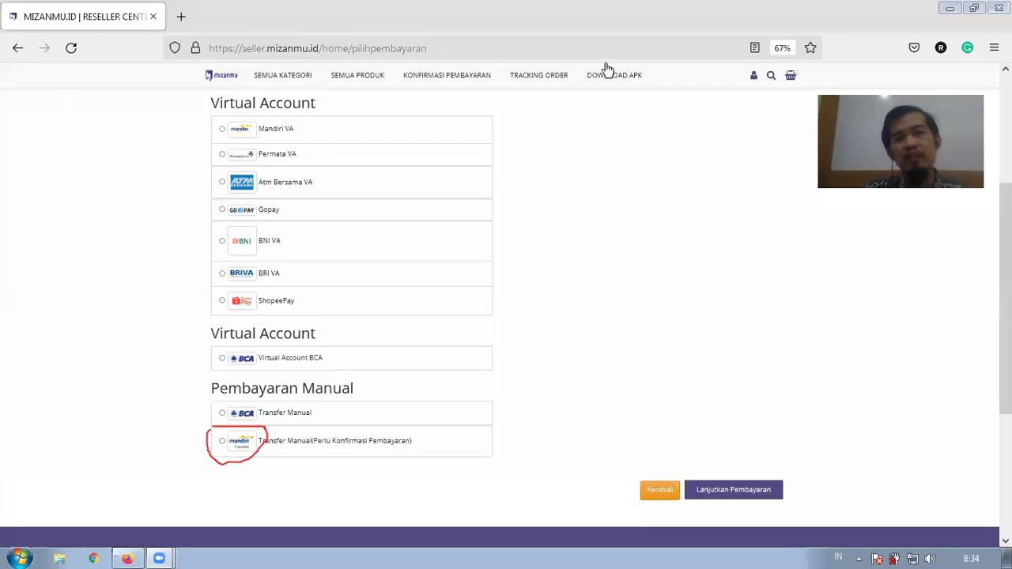
key("Escape")
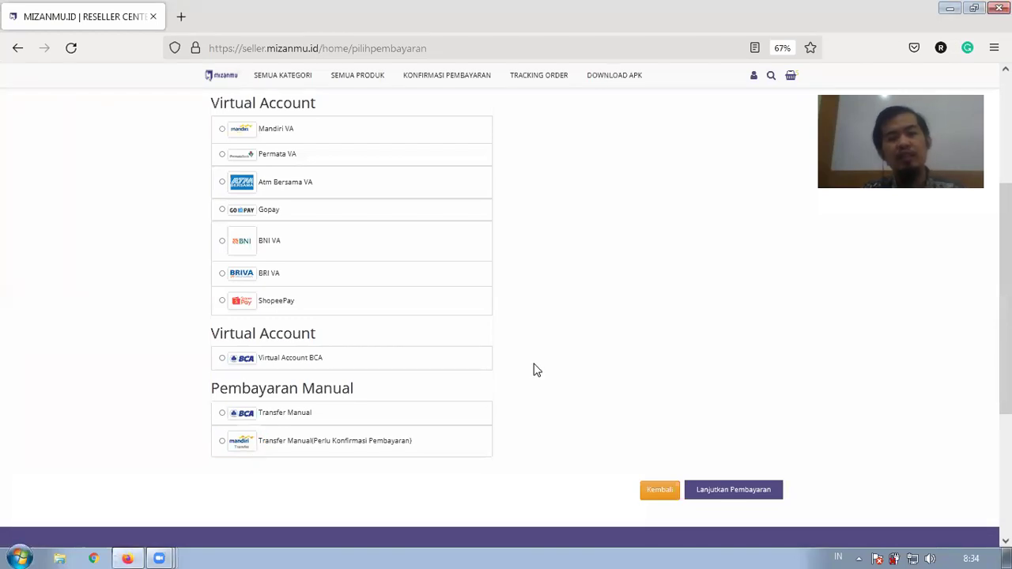
Write 200 in red, outline and cross the first Virtual Account group, draw an arrow towards it, and clear the drawings.
scroll(533, 371, "up", 1)
scroll(533, 370, "down", 1)
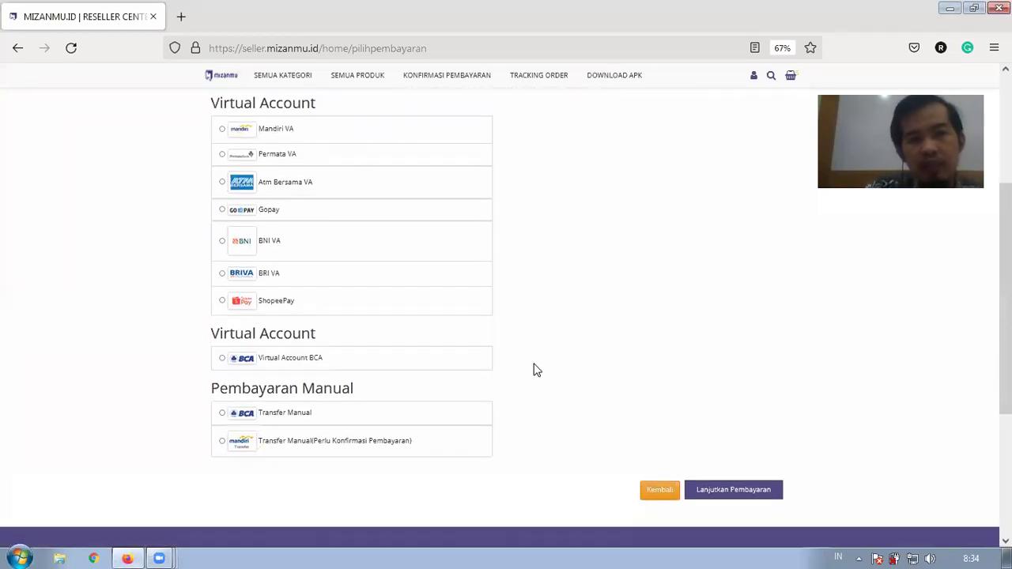
left_click(333, 67)
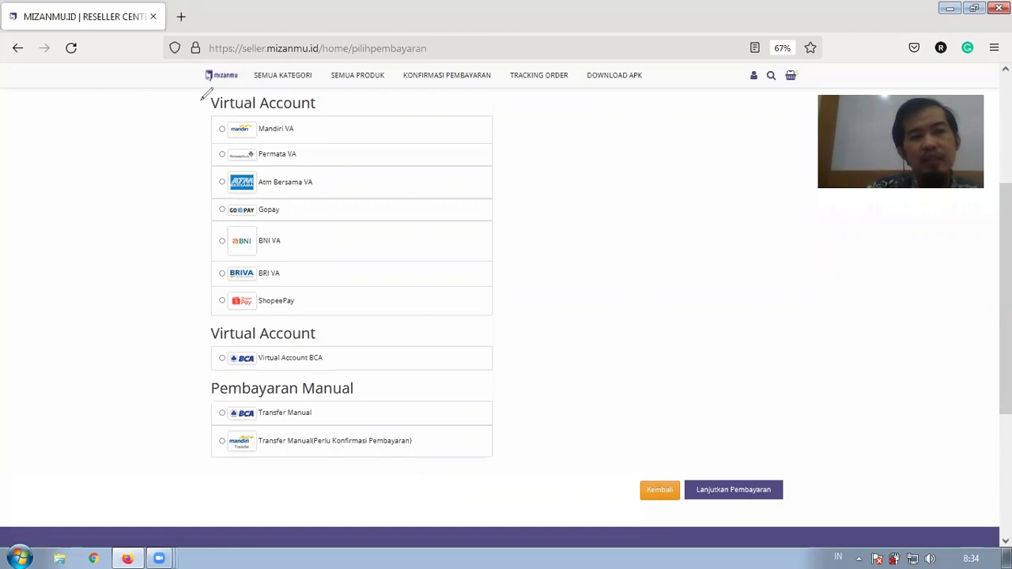
mouse_move(77, 142)
left_mouse_down()
mouse_move(93, 156)
mouse_move(129, 133)
mouse_move(120, 137)
left_mouse_up()
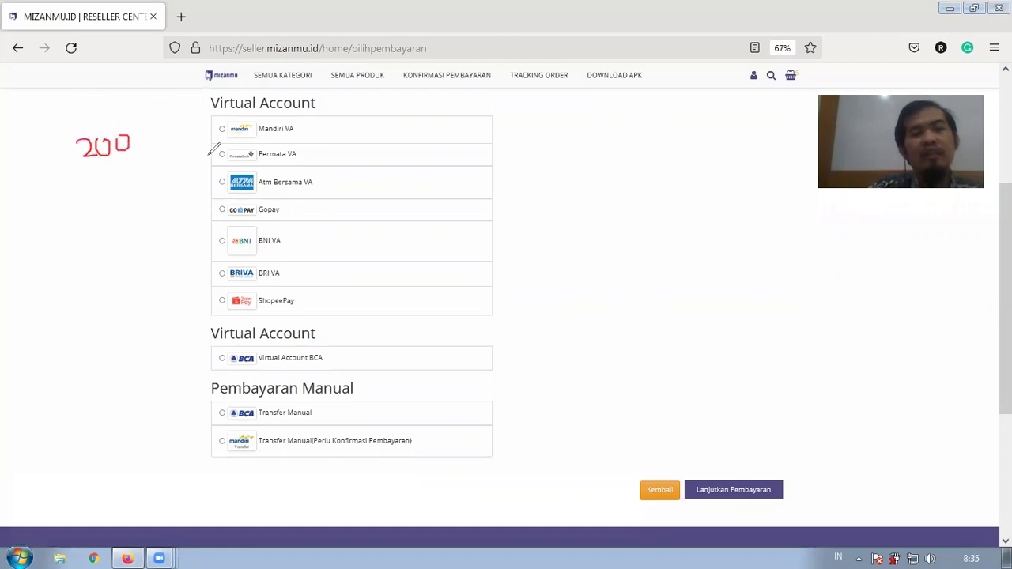
mouse_move(199, 99)
left_mouse_down()
mouse_move(200, 254)
mouse_move(324, 316)
mouse_move(480, 308)
mouse_move(468, 132)
mouse_move(280, 84)
mouse_move(206, 83)
mouse_move(197, 102)
left_mouse_up()
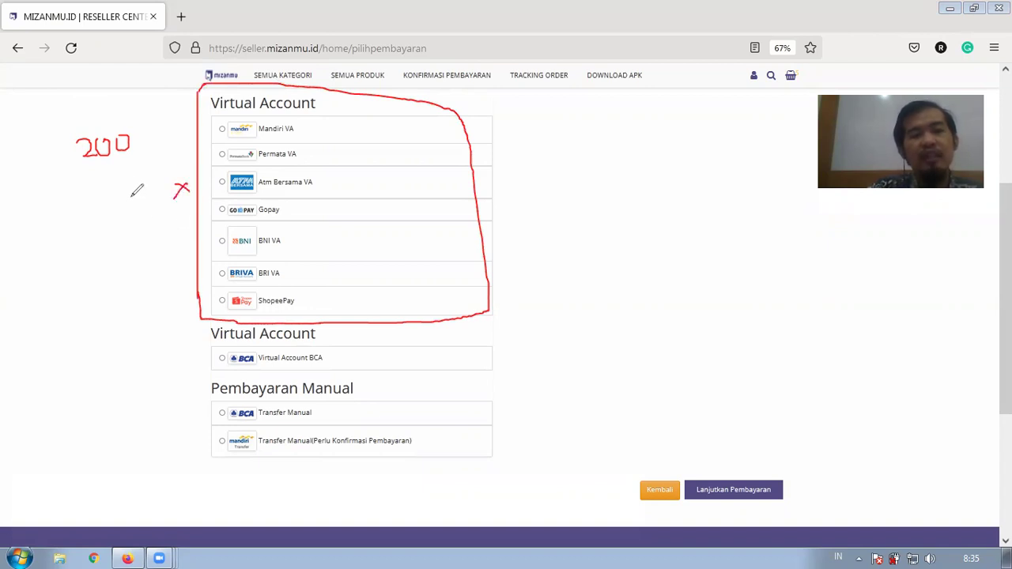
mouse_move(115, 169)
left_mouse_down()
mouse_move(141, 218)
mouse_move(176, 219)
mouse_move(170, 229)
left_mouse_up()
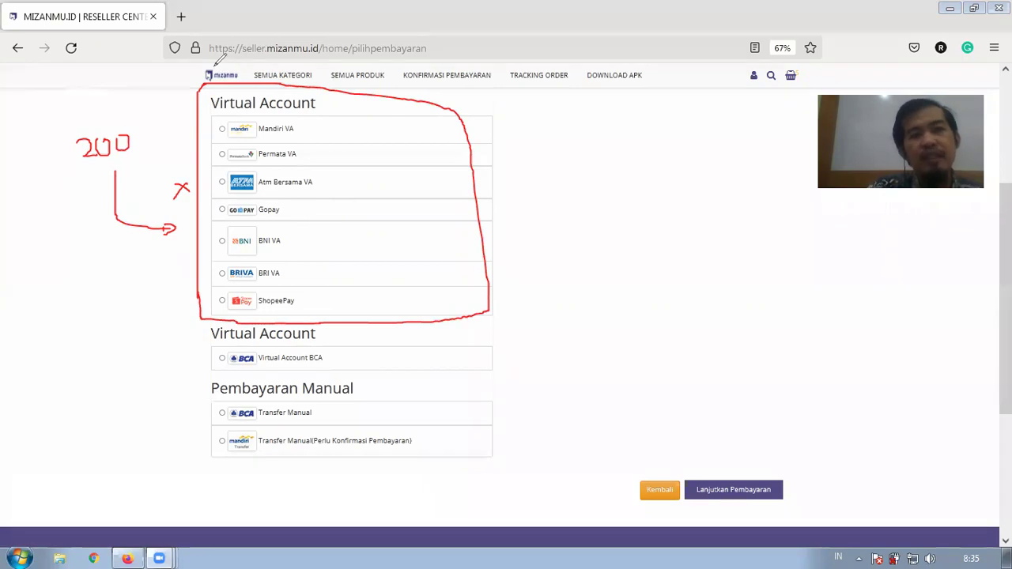
key("Escape")
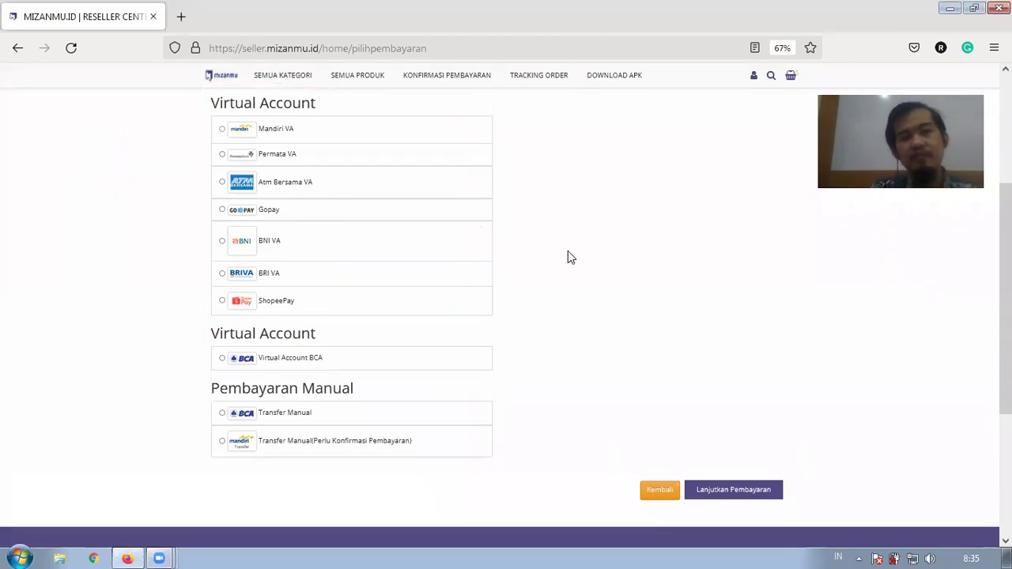
Choose BNI VA as the payment method and proceed to the payment page.
scroll(568, 256, "down", 2)
scroll(553, 261, "up", 2)
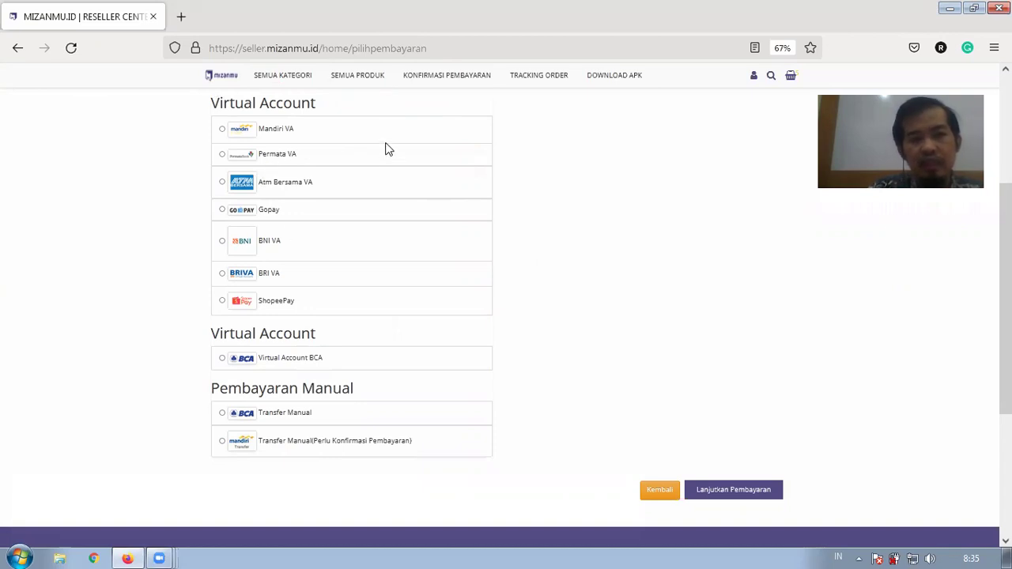
left_click(222, 242)
scroll(575, 281, "down", 1)
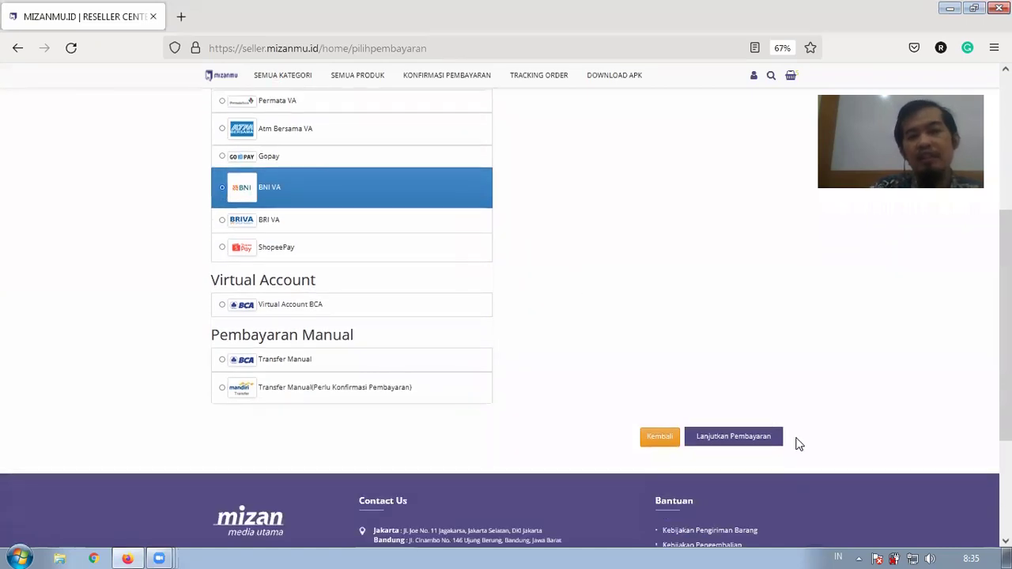
left_click(733, 440)
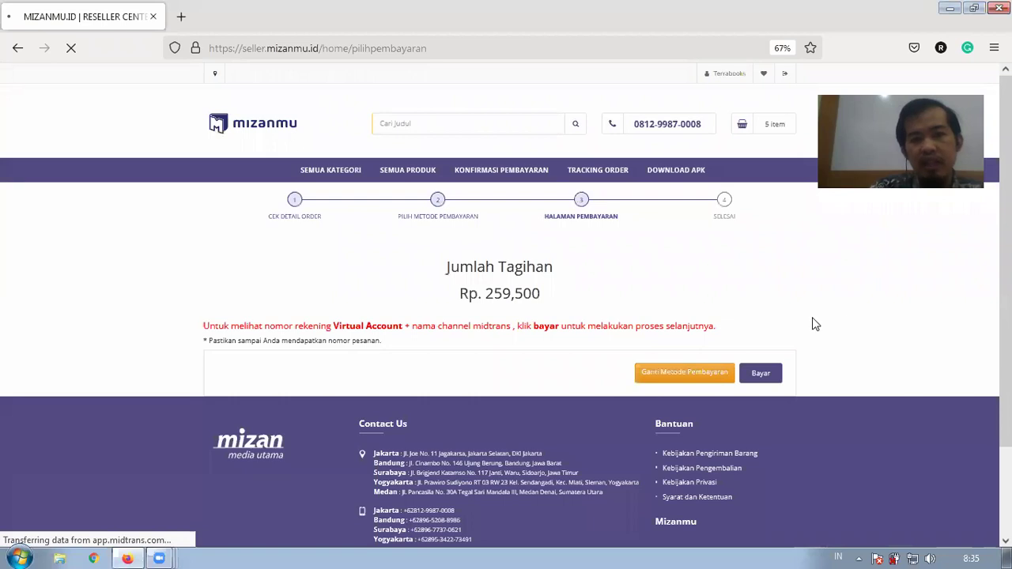
Highlight the Jumlah Tagihan amount and the red virtual account instruction, including the word bayar, to review them.
left_click_drag(458, 293, 542, 296)
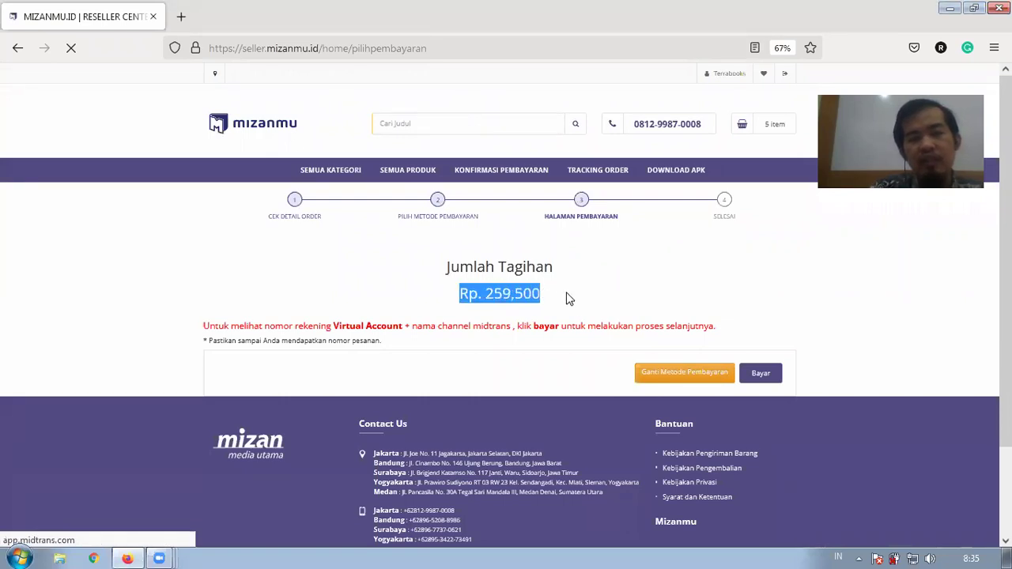
left_click(420, 287)
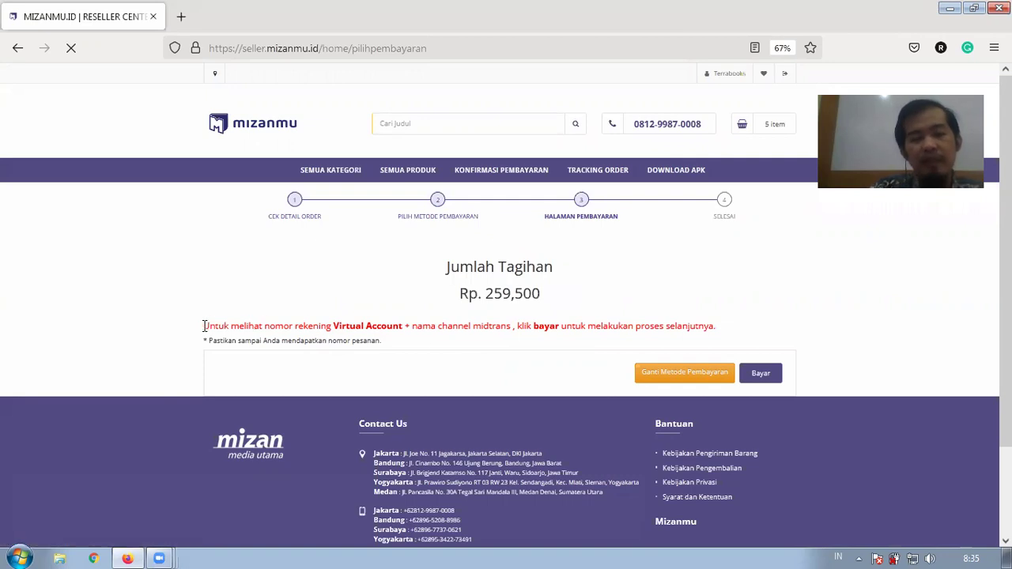
left_click_drag(204, 326, 746, 322)
left_click(746, 323)
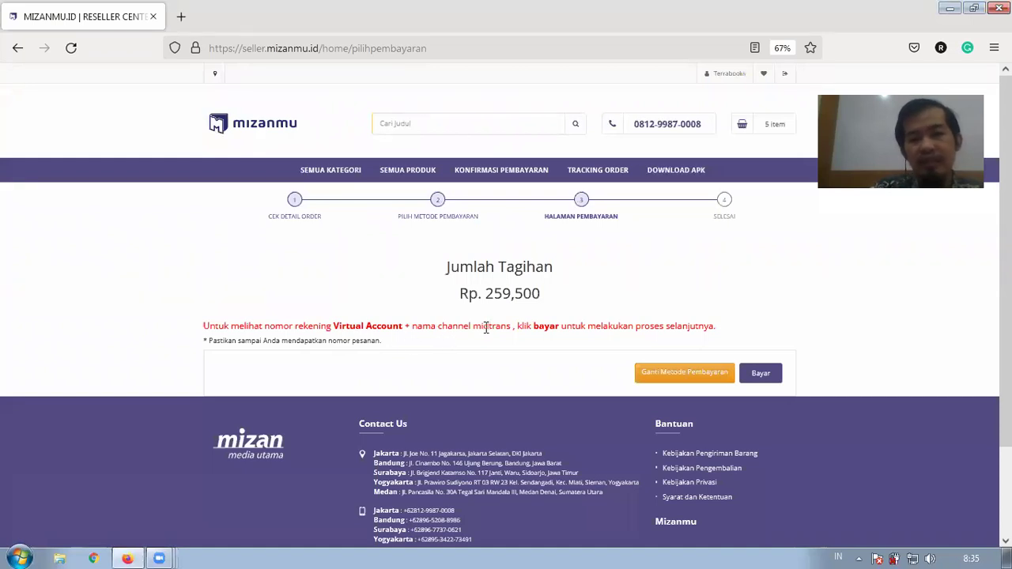
left_click_drag(535, 326, 572, 327)
left_click(668, 288)
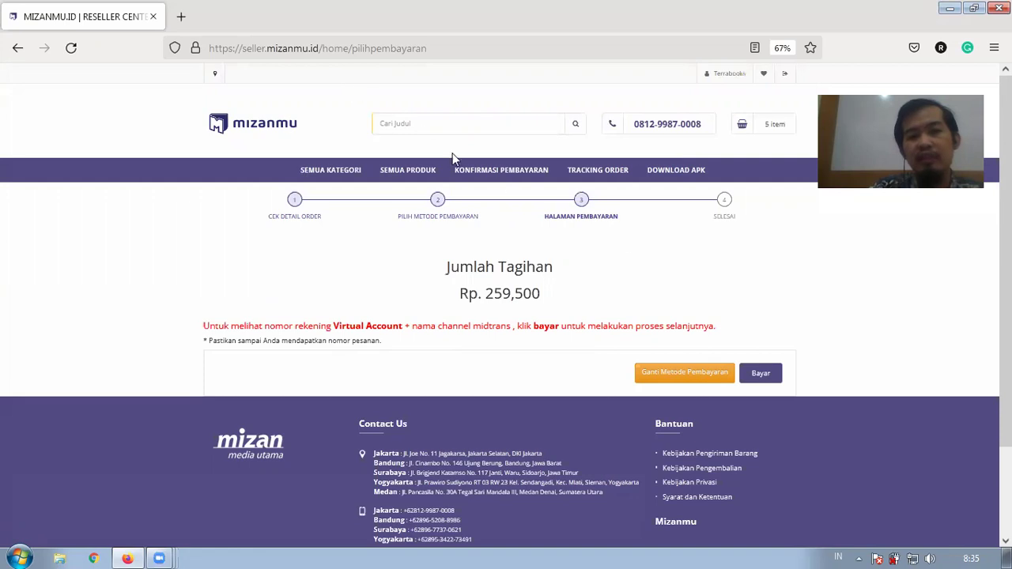
Start the payment, highlight the amount in the Rincian Belanja details, and continue to the BNI payment instructions.
left_click(762, 379)
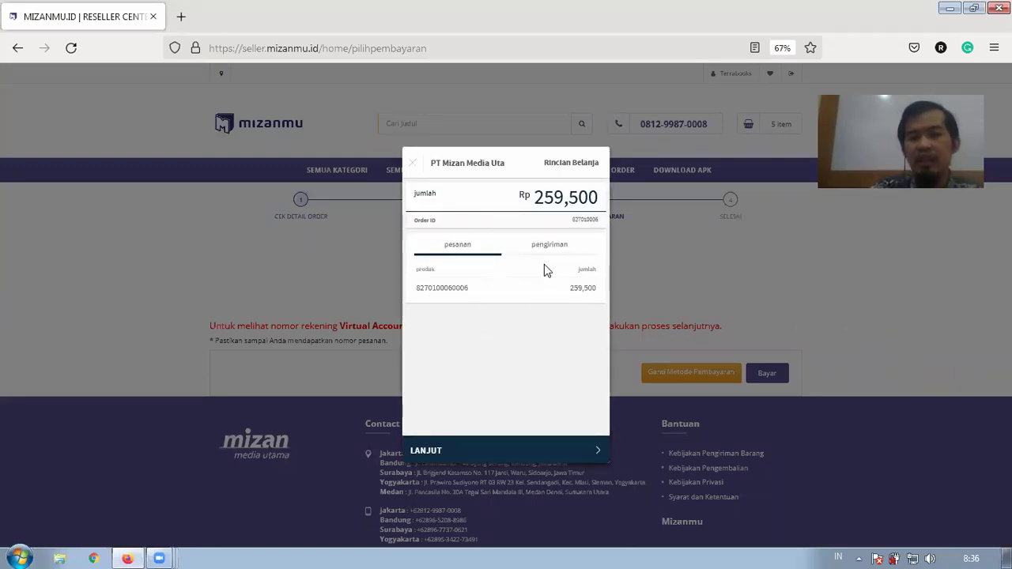
left_click_drag(535, 204, 598, 201)
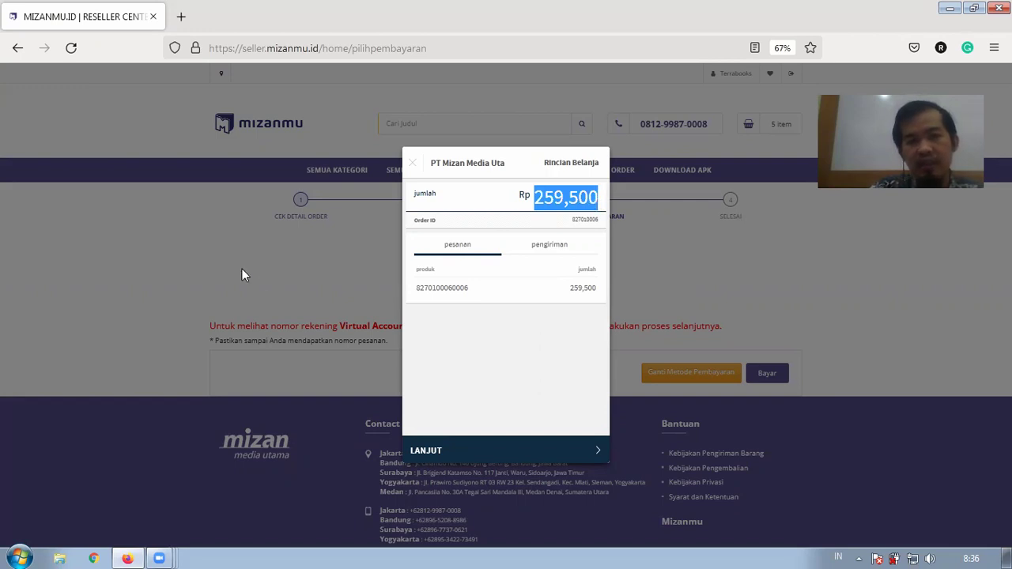
left_click(550, 200)
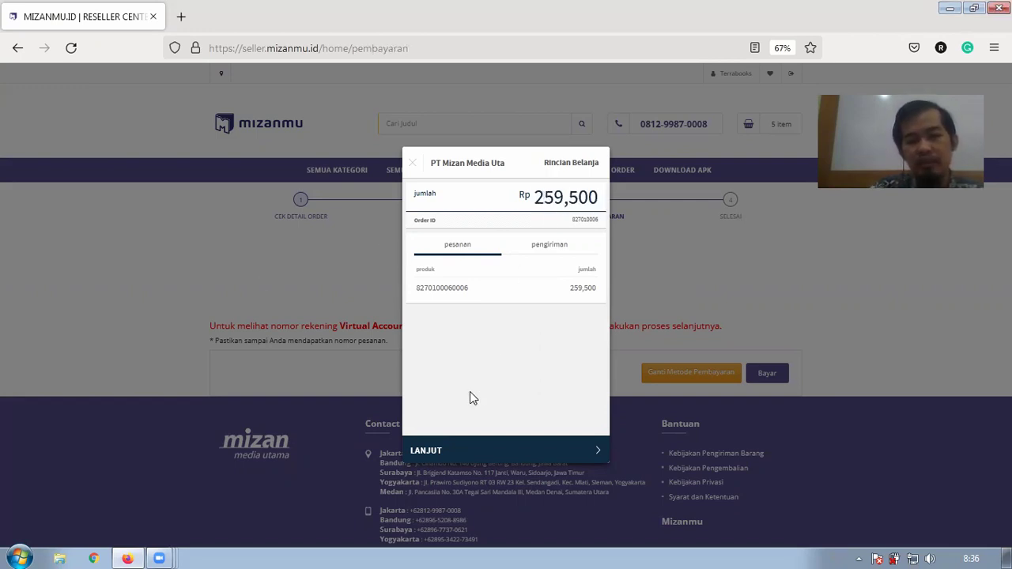
left_click(438, 451)
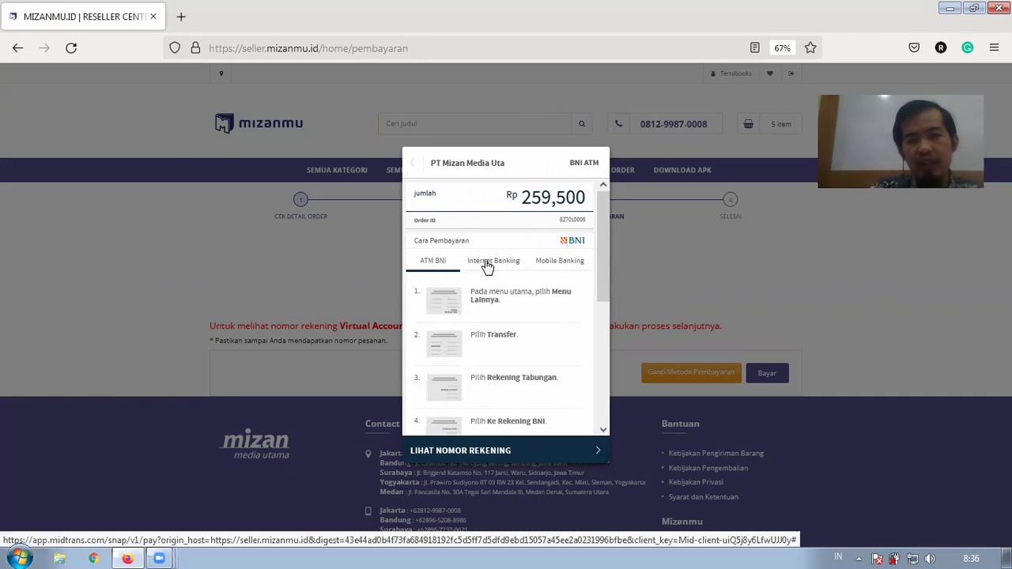
View the Internet Banking and Mobile Banking payment instructions, and return to the ATM BNI ones.
left_click(487, 265)
left_click(560, 267)
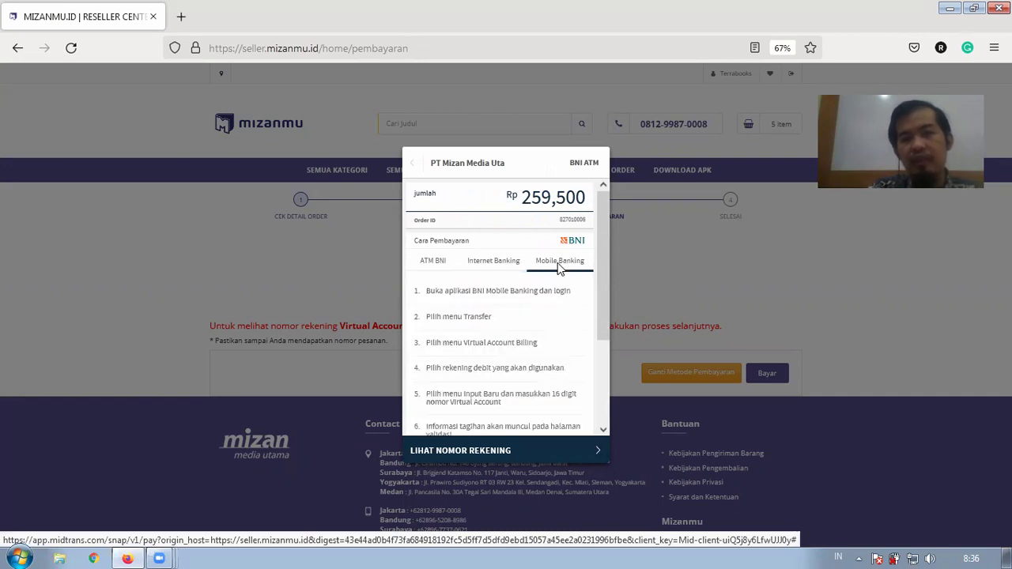
left_click(433, 262)
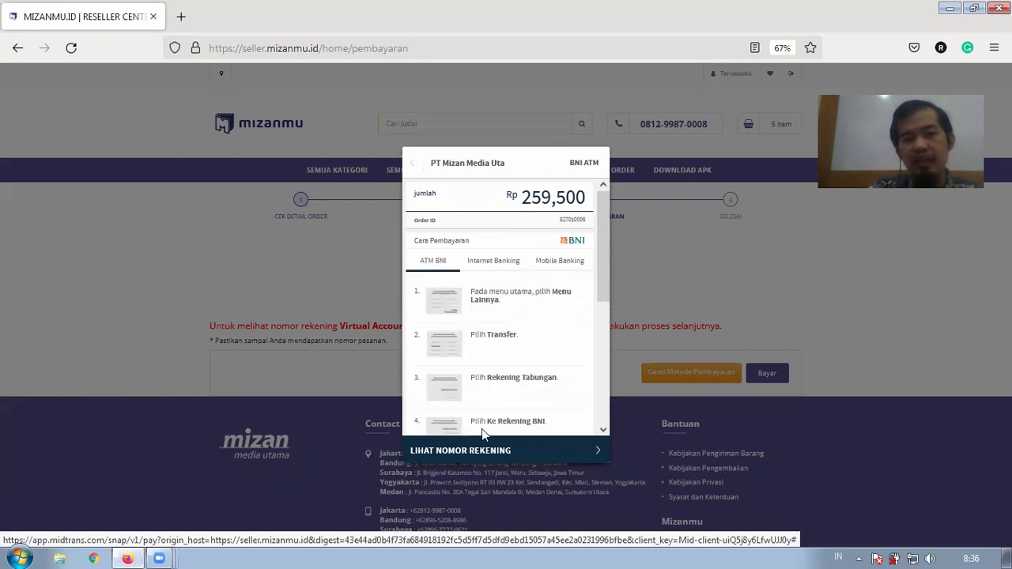
Display the BNI virtual account number for the order and highlight it for review.
left_click(467, 453)
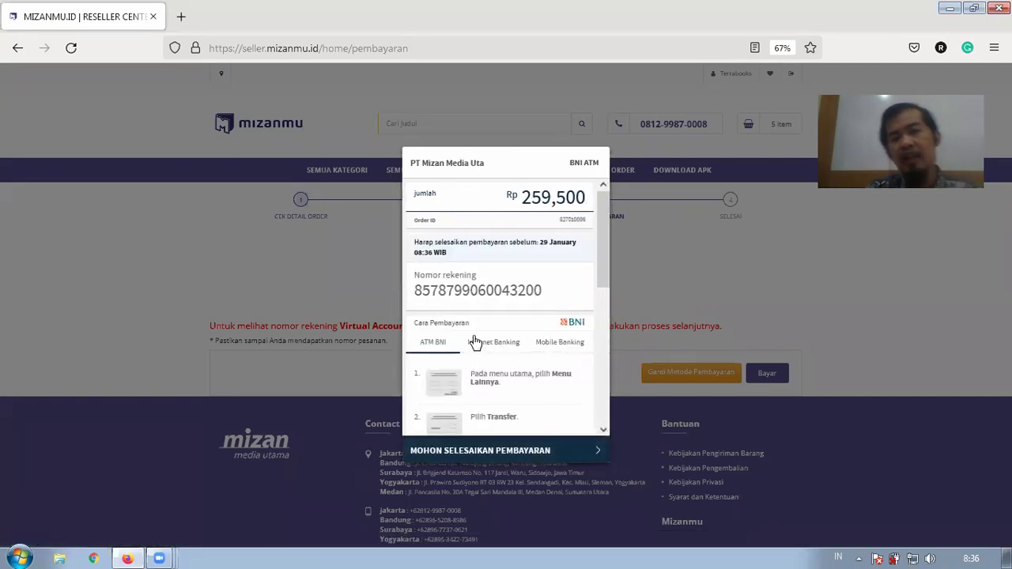
left_click_drag(414, 291, 562, 295)
left_click(564, 290)
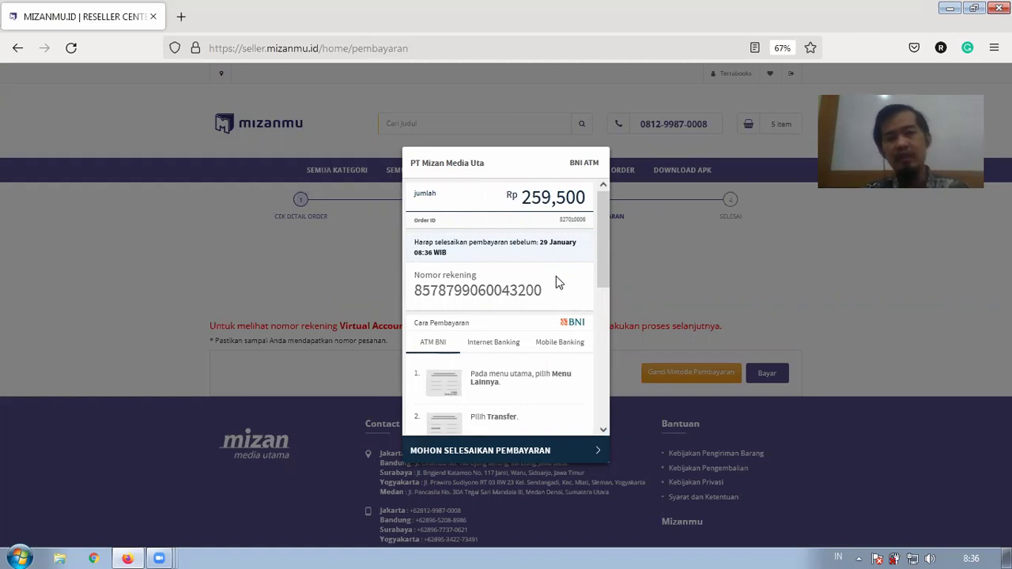
View the BNI payment instructions for Mobile Banking, Internet Banking and ATM BNI, ending on the Internet Banking ones.
left_click(566, 341)
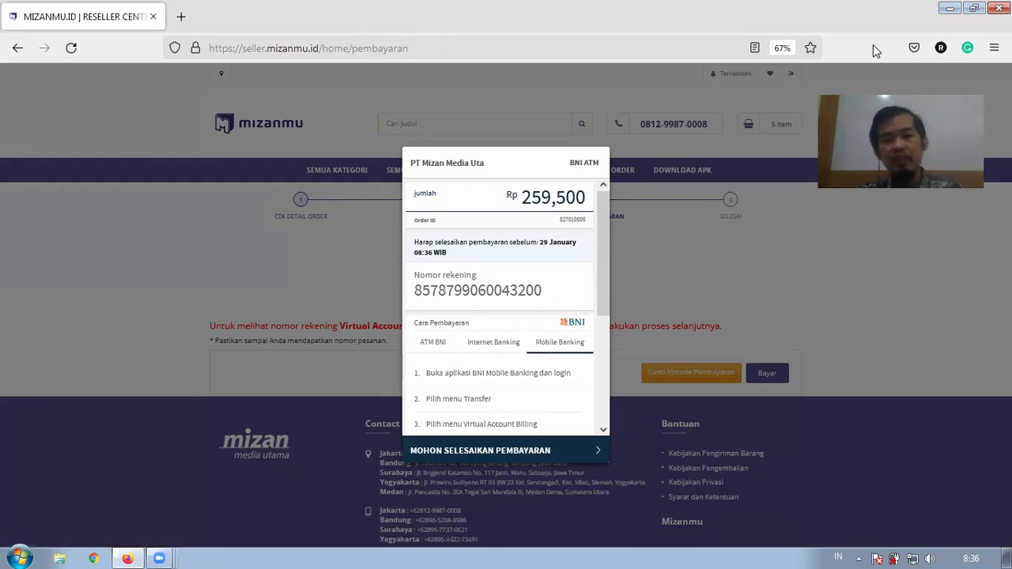
left_click(488, 344)
left_click(443, 352)
left_click(488, 347)
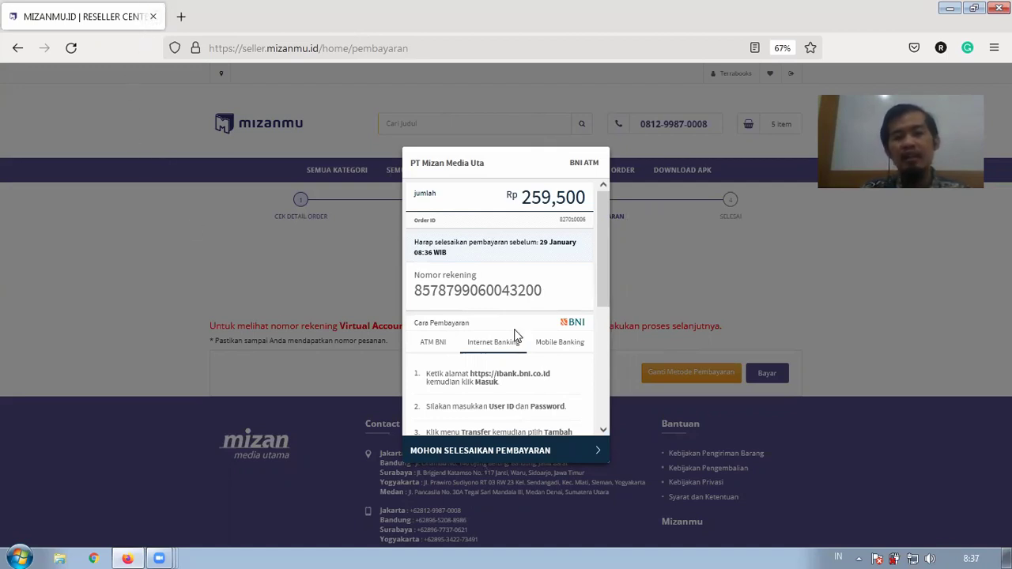
Highlight the virtual account number under Nomor rekening for review, and clear the highlight.
left_click_drag(414, 291, 560, 296)
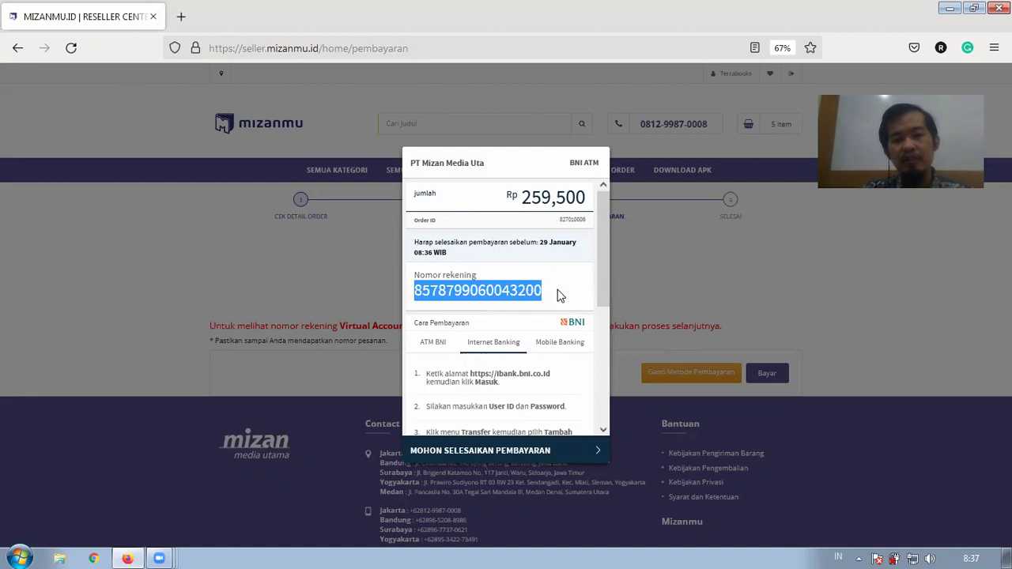
double_click(478, 291)
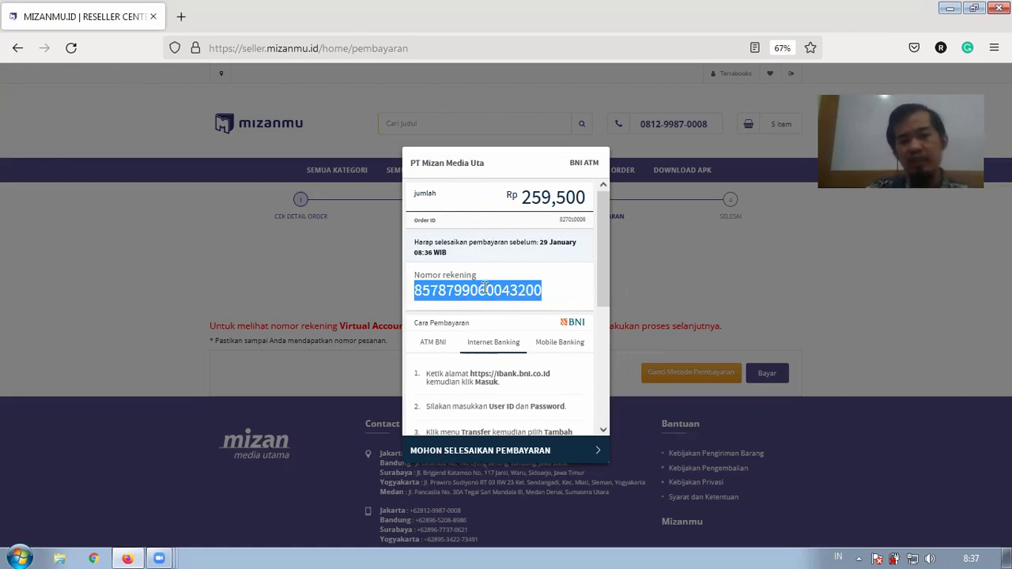
left_click(547, 295)
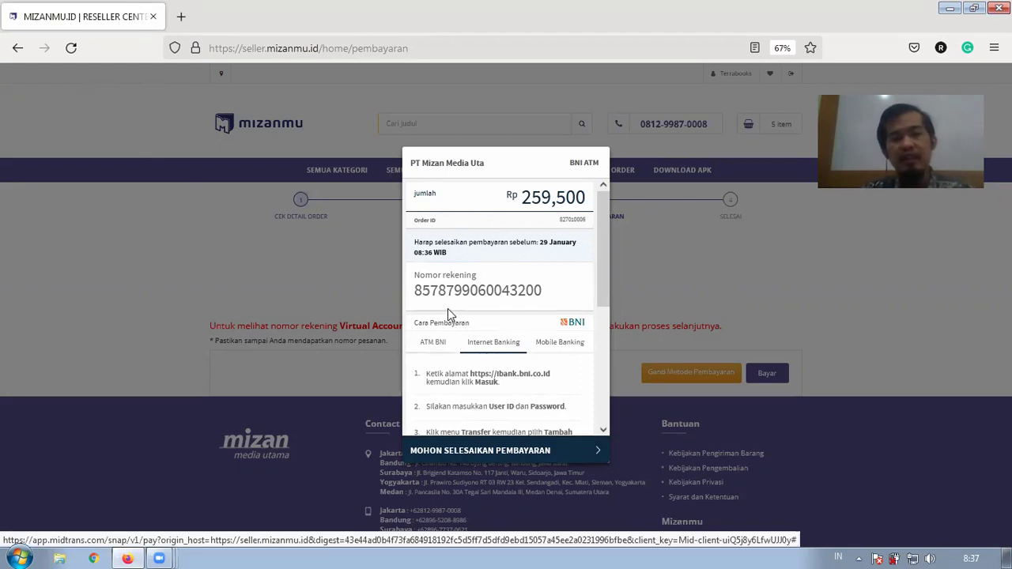
Compare the ATM BNI and Mobile Banking payment instructions, and return to the ATM BNI ones.
left_click(446, 351)
left_click(556, 343)
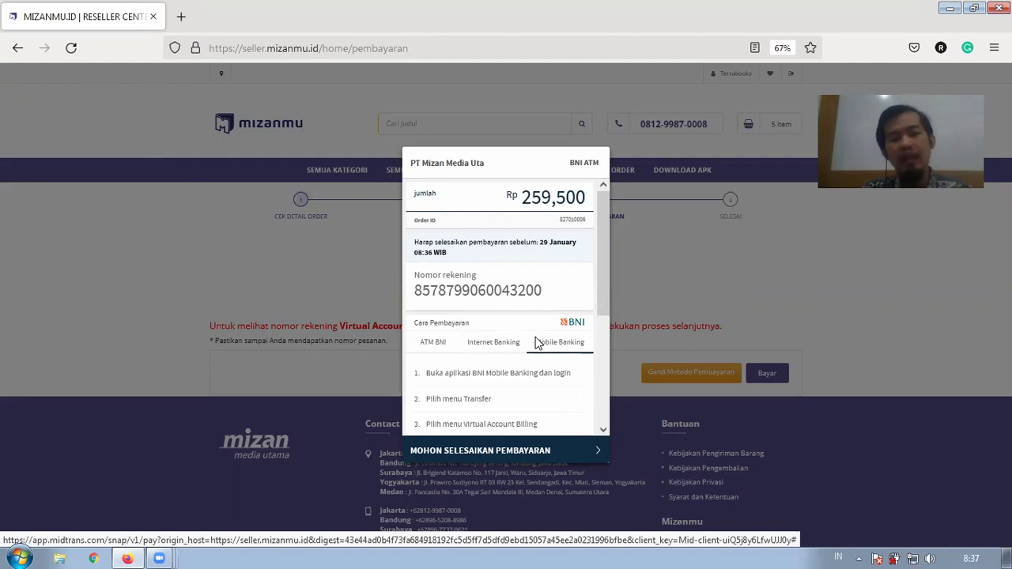
left_click(420, 350)
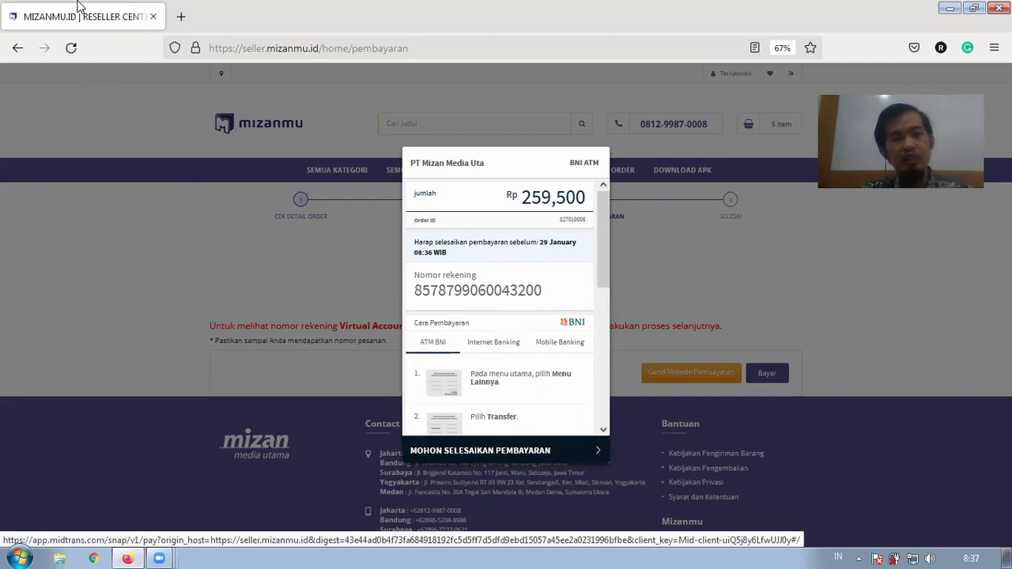
Proceed to the transaction confirmation page, and review its order summary, Grand Total and BNI payment instructions.
left_click(478, 456)
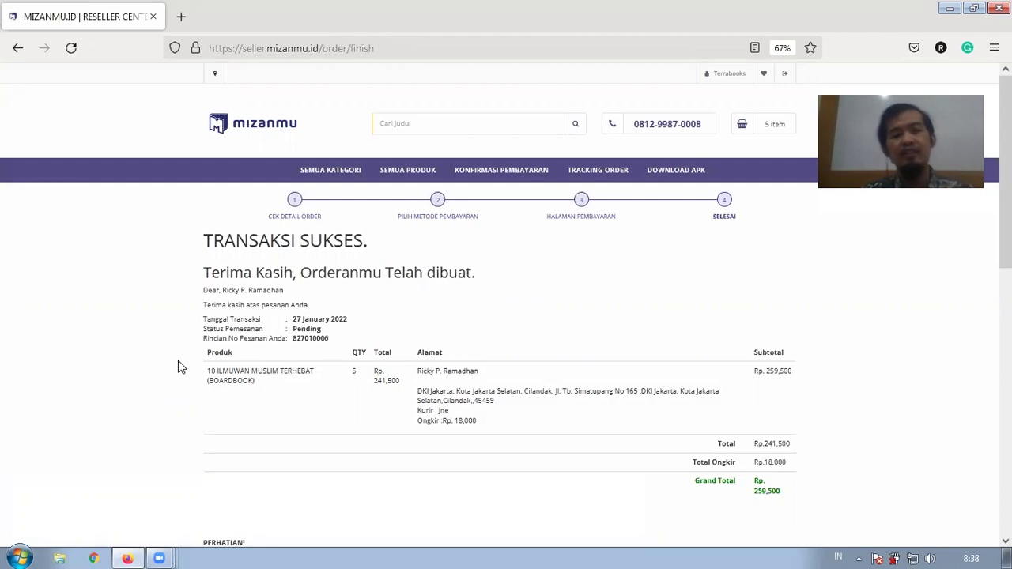
scroll(177, 365, "down", 1)
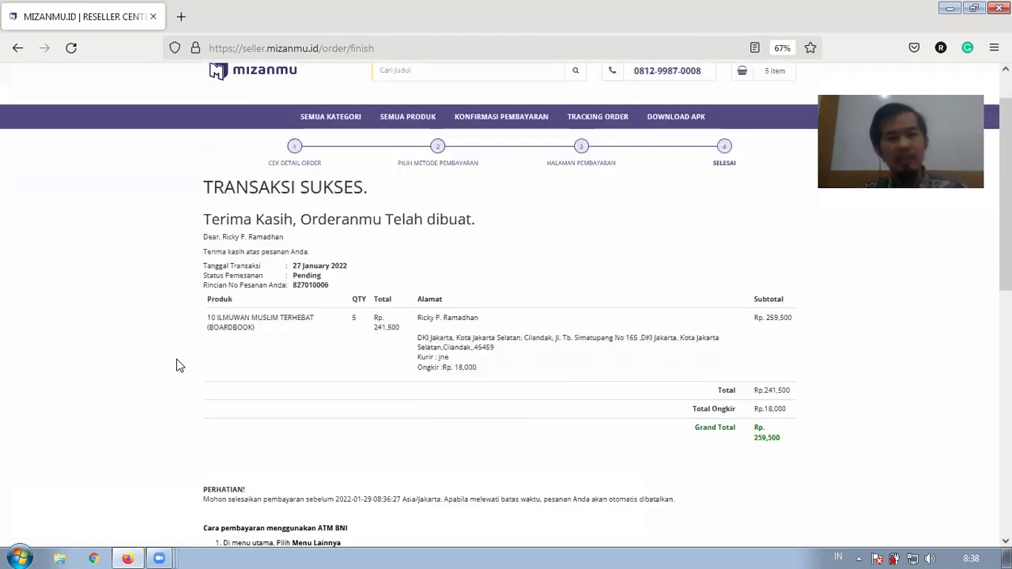
scroll(177, 366, "down", 1)
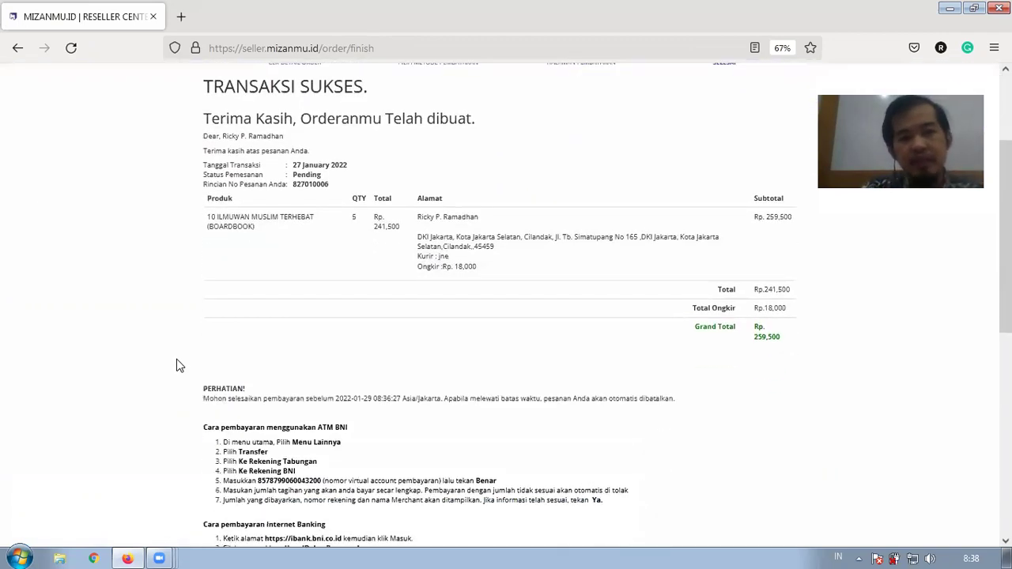
scroll(348, 295, "down", 6)
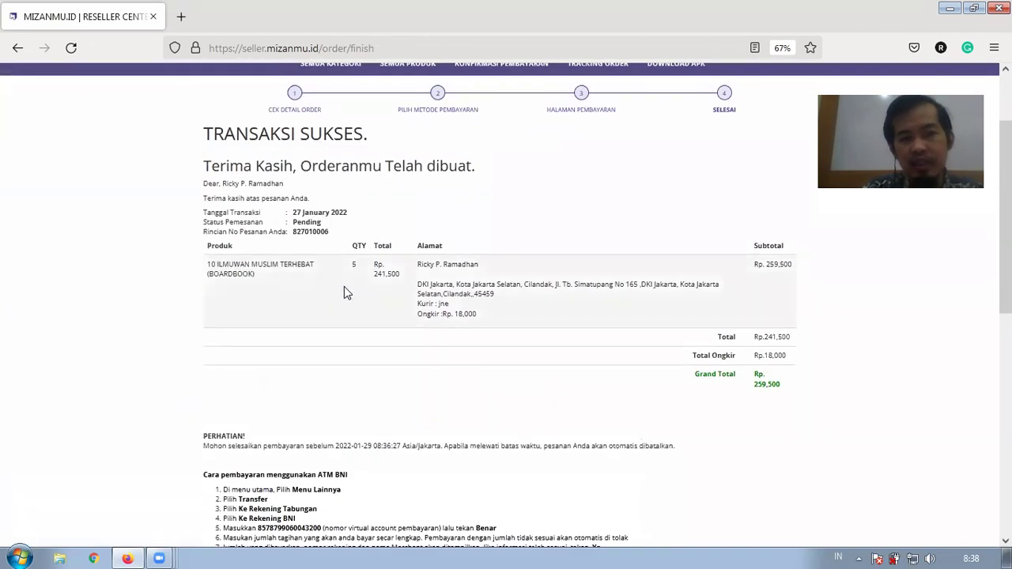
scroll(354, 305, "up", 5)
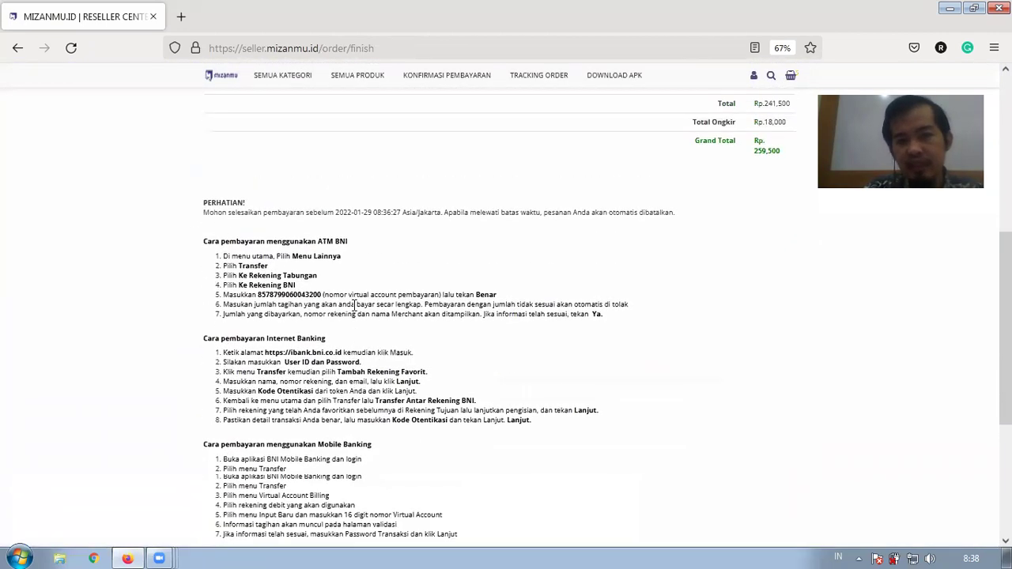
left_click_drag(696, 320, 784, 334)
left_click(701, 403)
scroll(701, 403, "up", 3)
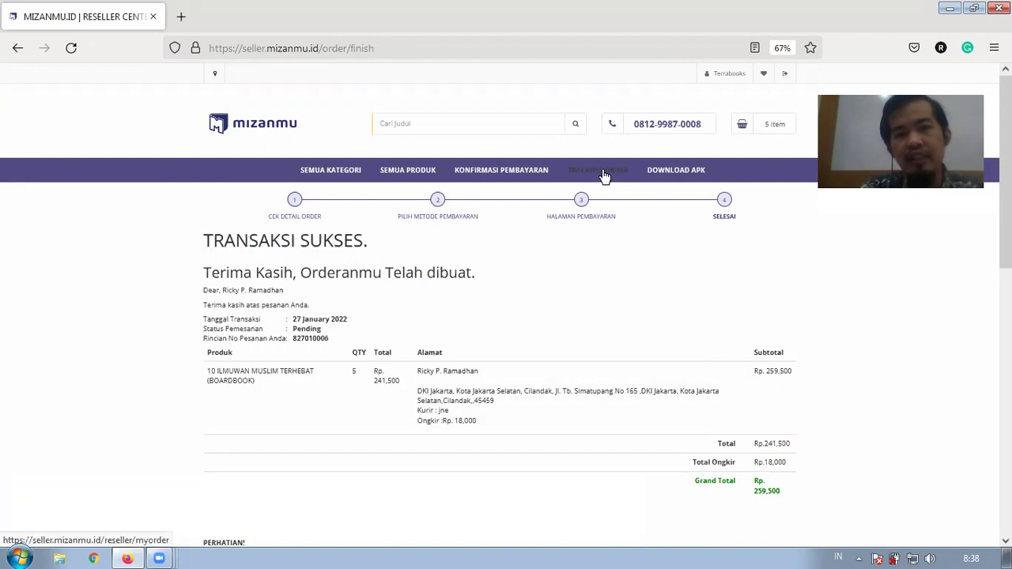
Open the reseller account dashboard in a separate browser tab and display the My Order transaction list.
left_click(743, 85)
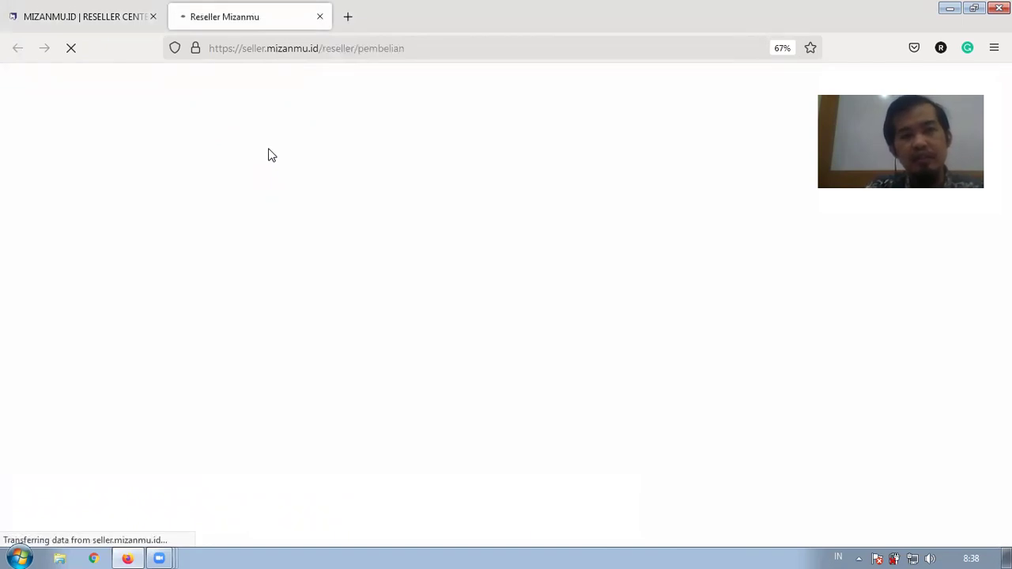
left_click(108, 26)
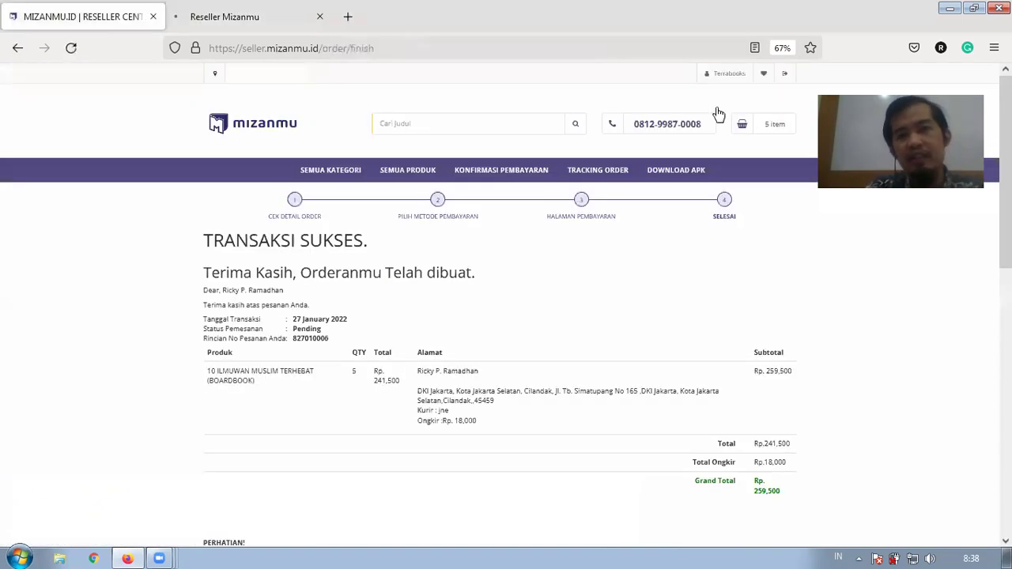
left_click(255, 15)
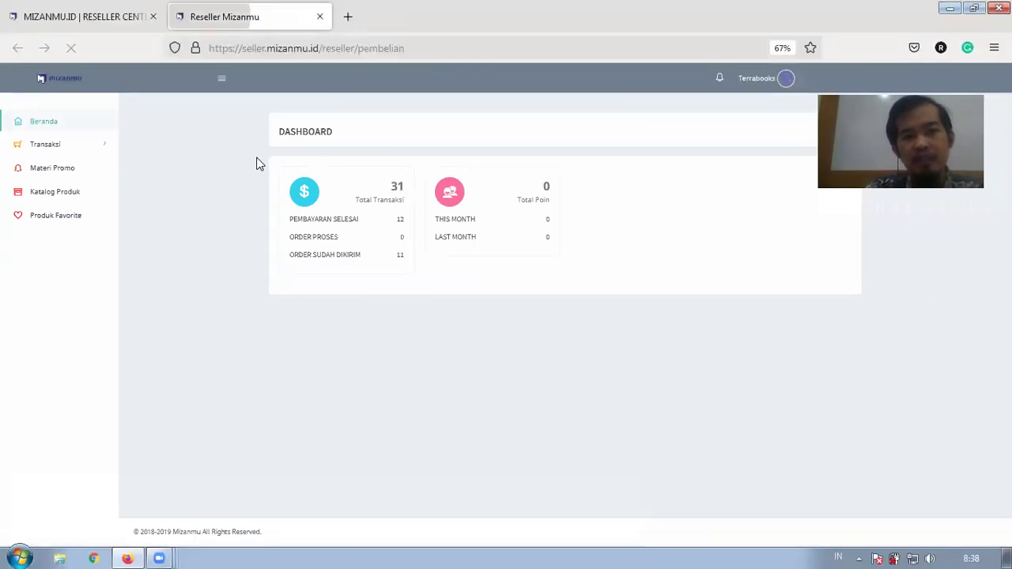
left_click(65, 152)
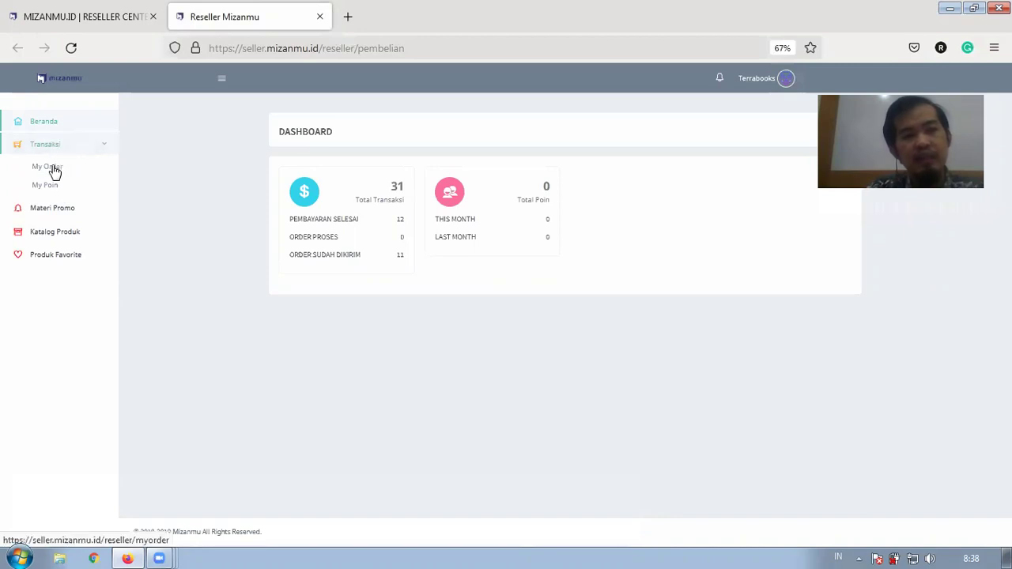
left_click(54, 170)
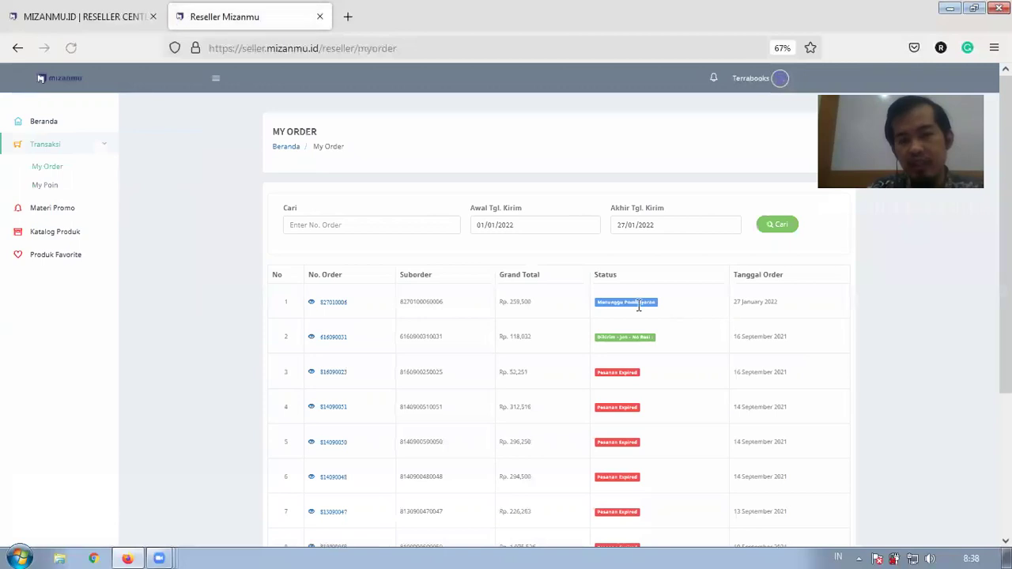
Highlight the suborder numbers of the newest order and the first expired order to compare their payment statuses.
double_click(427, 303)
left_click(412, 305)
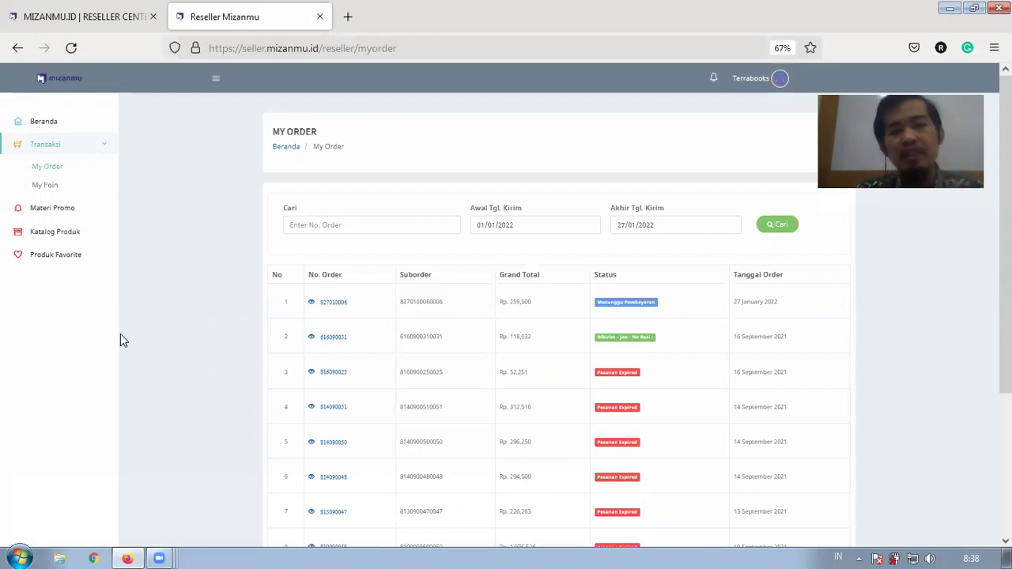
double_click(418, 371)
left_click(234, 375)
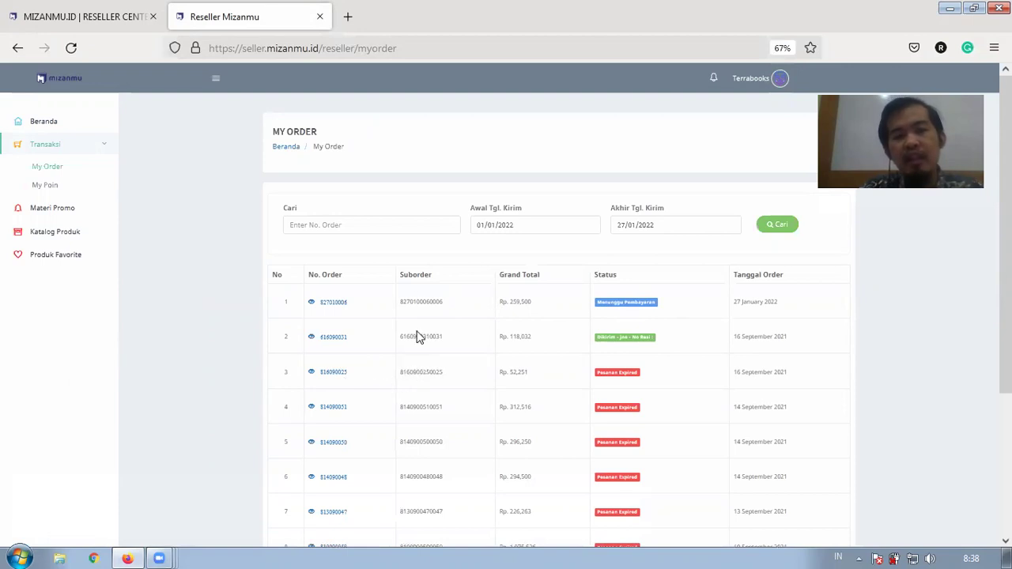
double_click(419, 302)
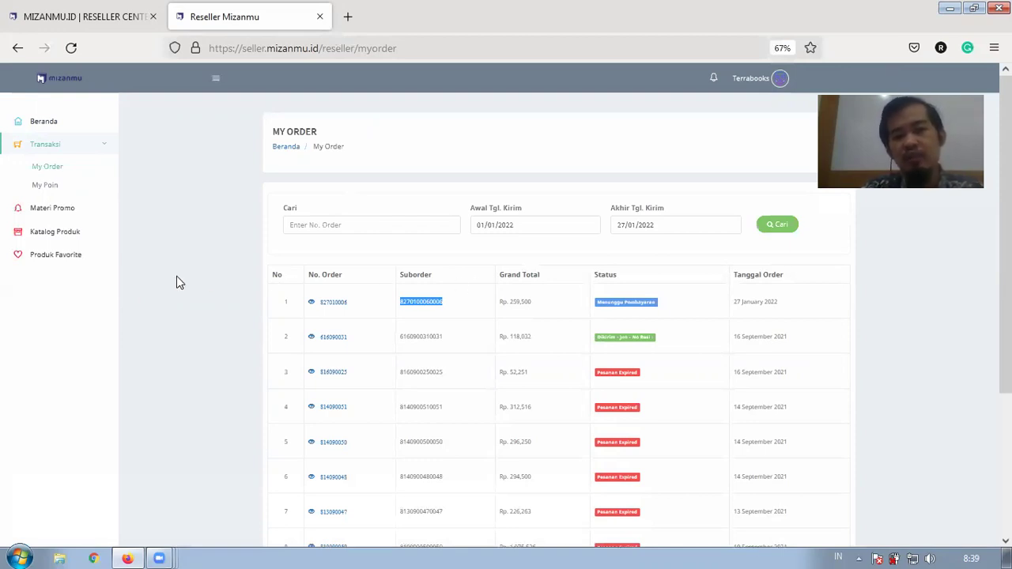
left_click(237, 322)
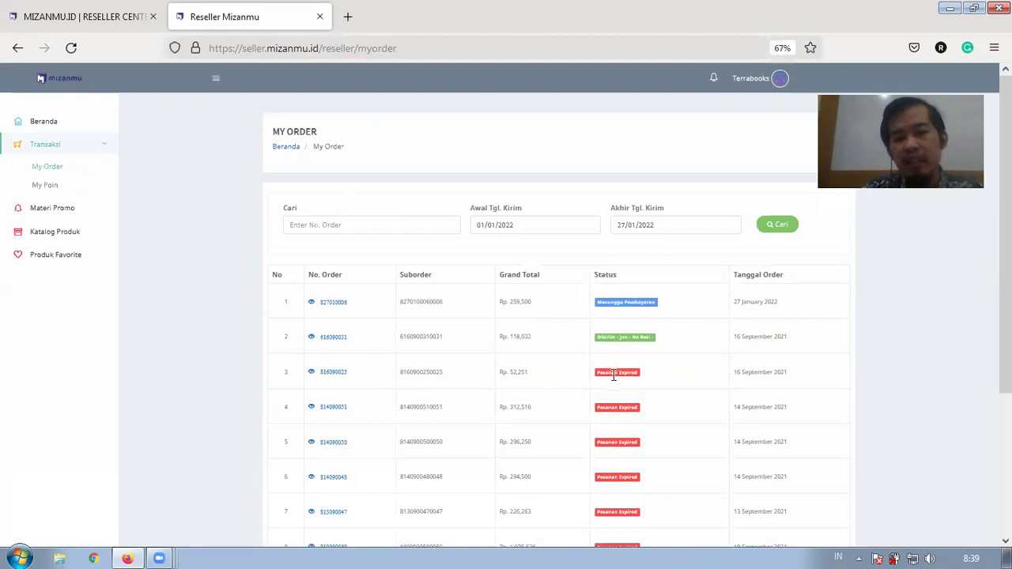
double_click(440, 373)
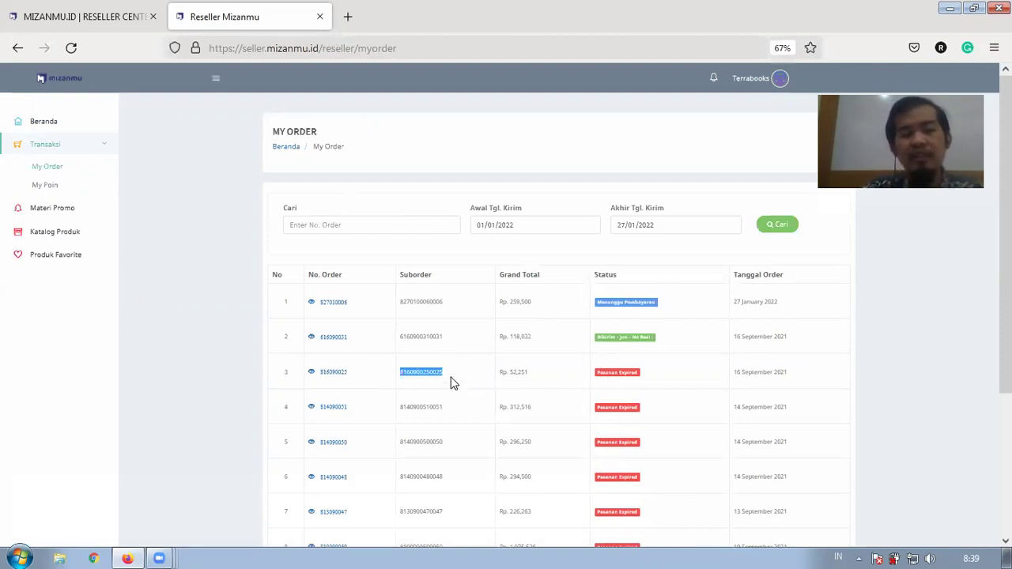
left_click(145, 310)
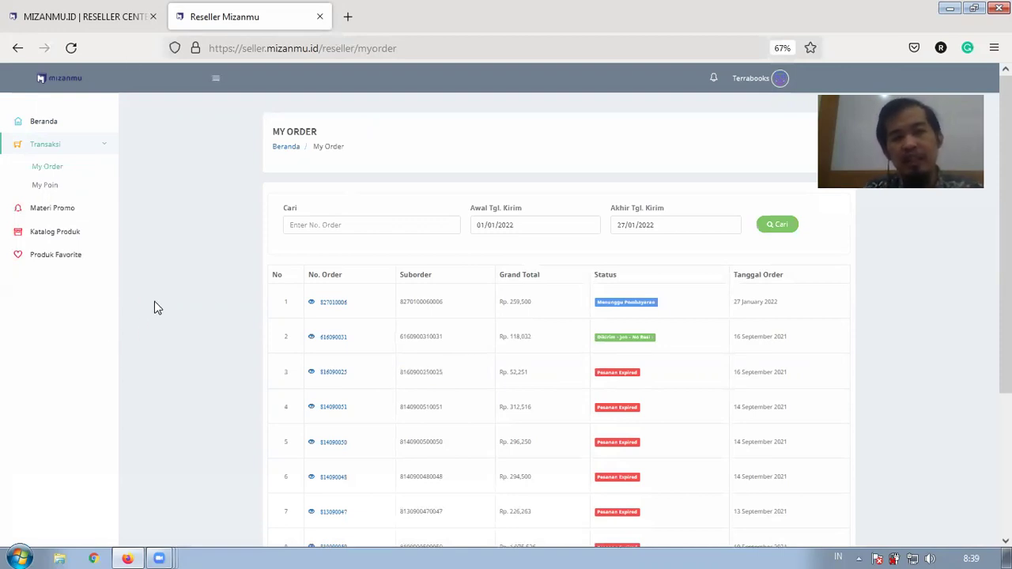
Revisit the transaction confirmation page, and return to the My Order list to highlight the newest order's number.
left_click(119, 17)
scroll(131, 281, "down", 5)
scroll(130, 281, "up", 5)
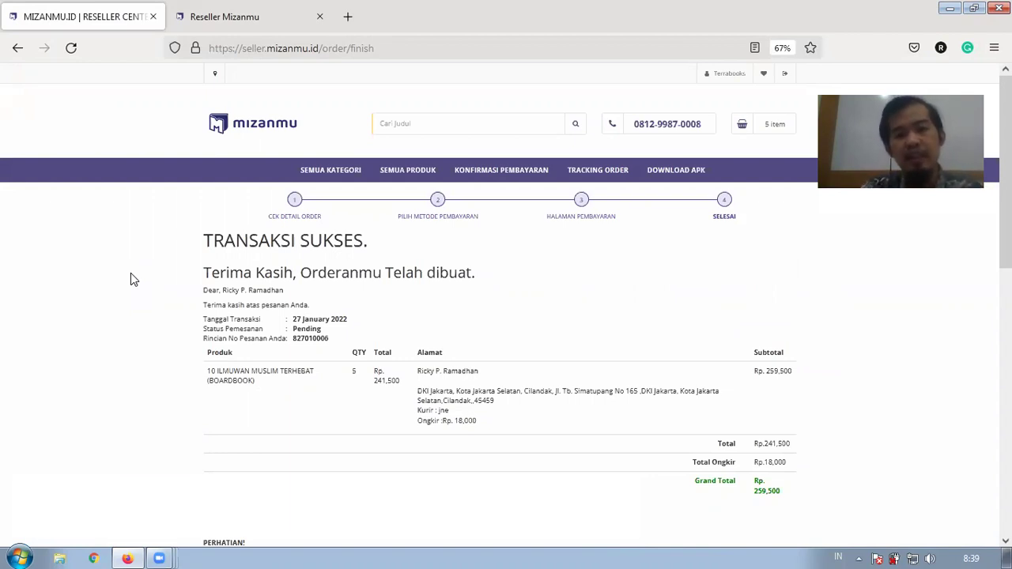
left_click(179, 14)
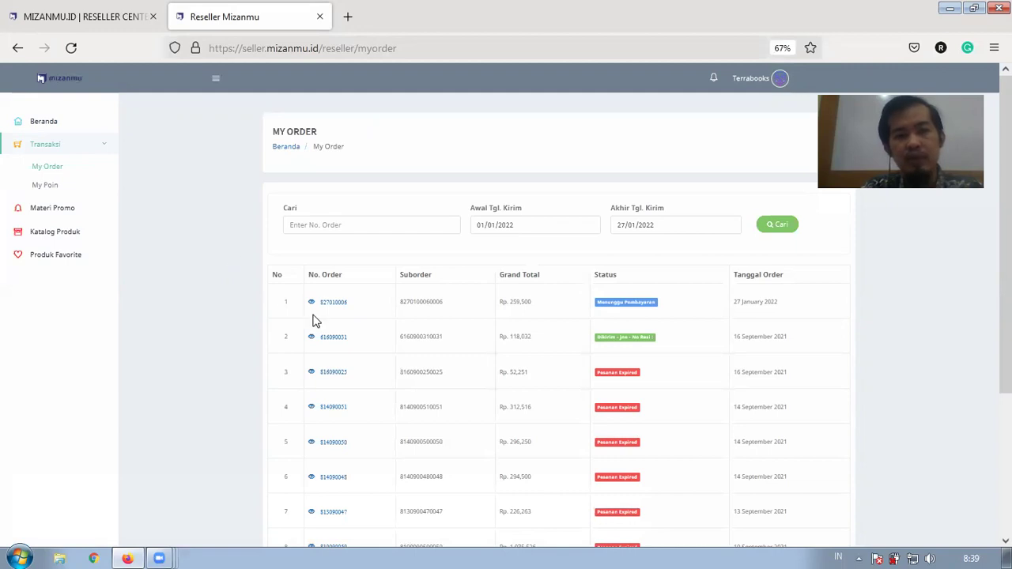
left_click_drag(353, 305, 323, 309)
left_click(220, 278)
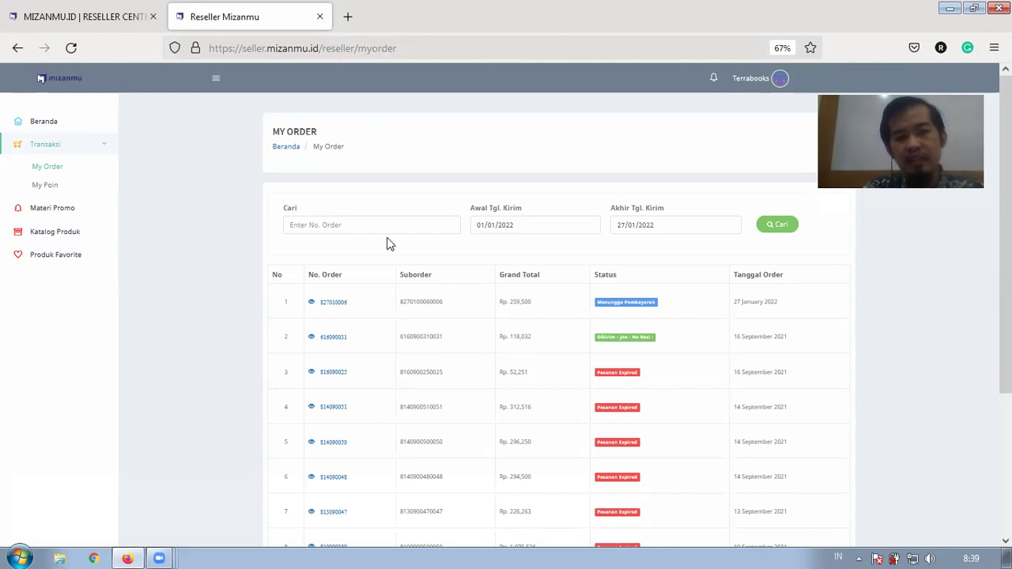